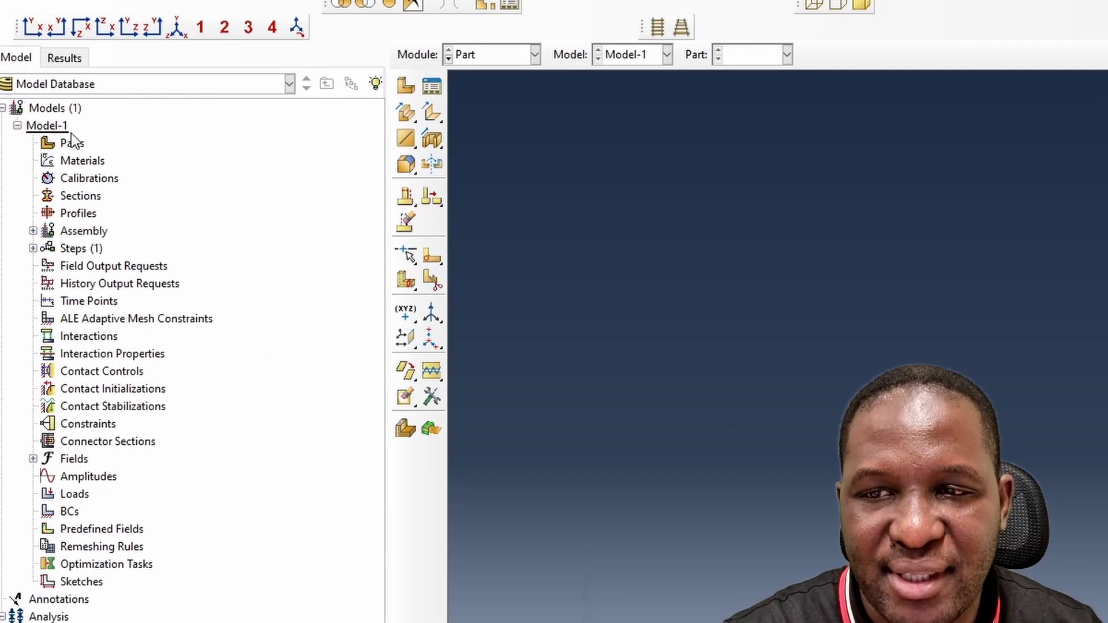
# Create a 3D deformable solid extruded part named BCLamina
pyautogui.doubleClick(71, 142)
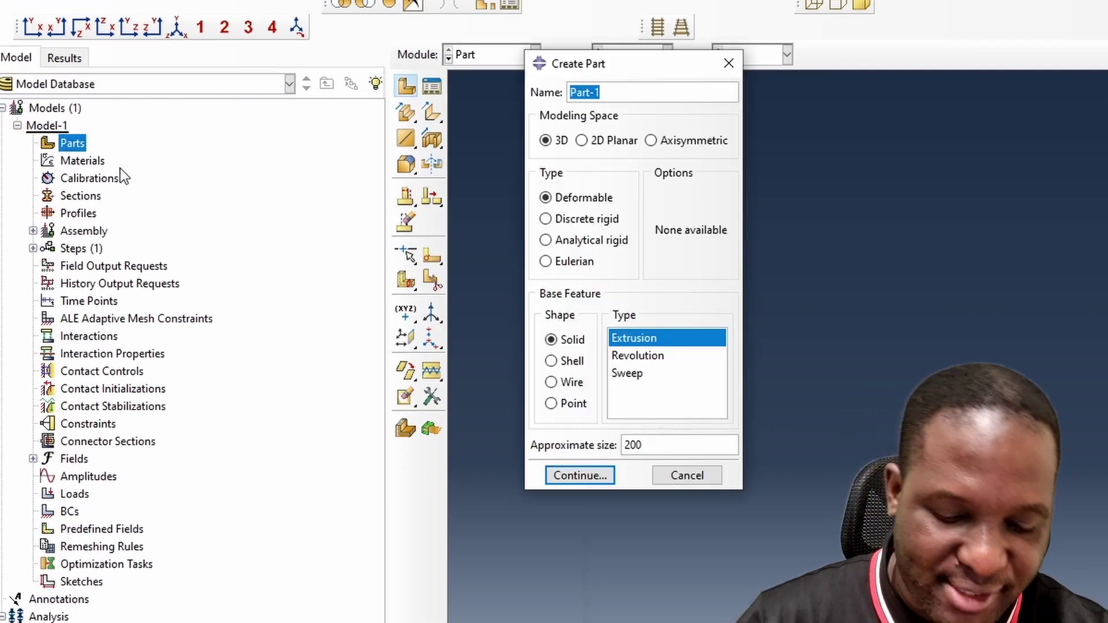
pyautogui.write('BCLamina')
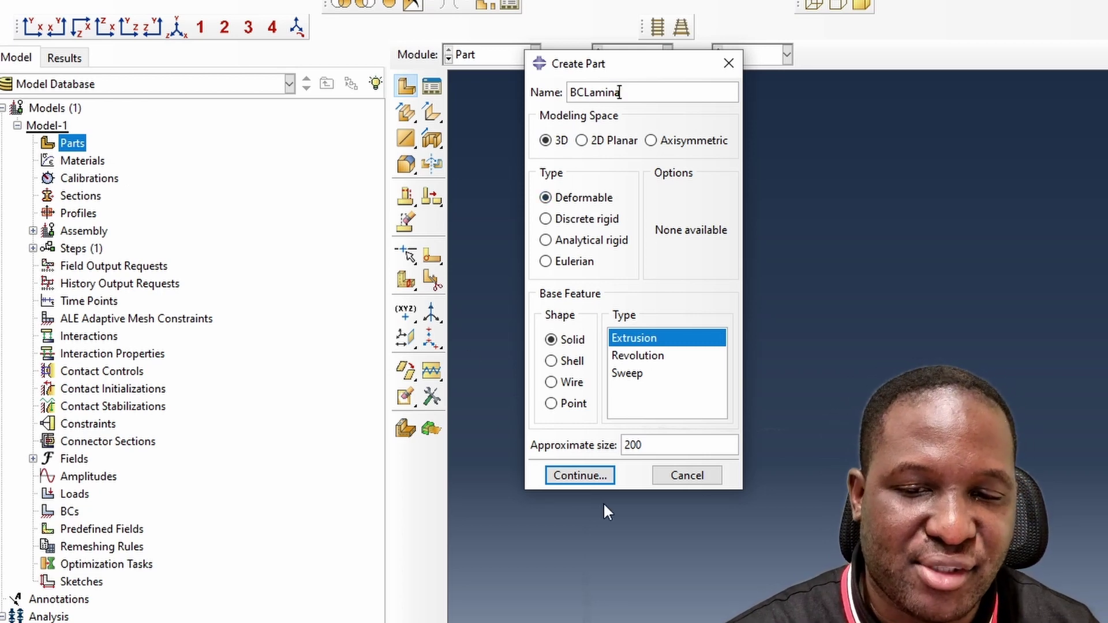
pyautogui.click(580, 476)
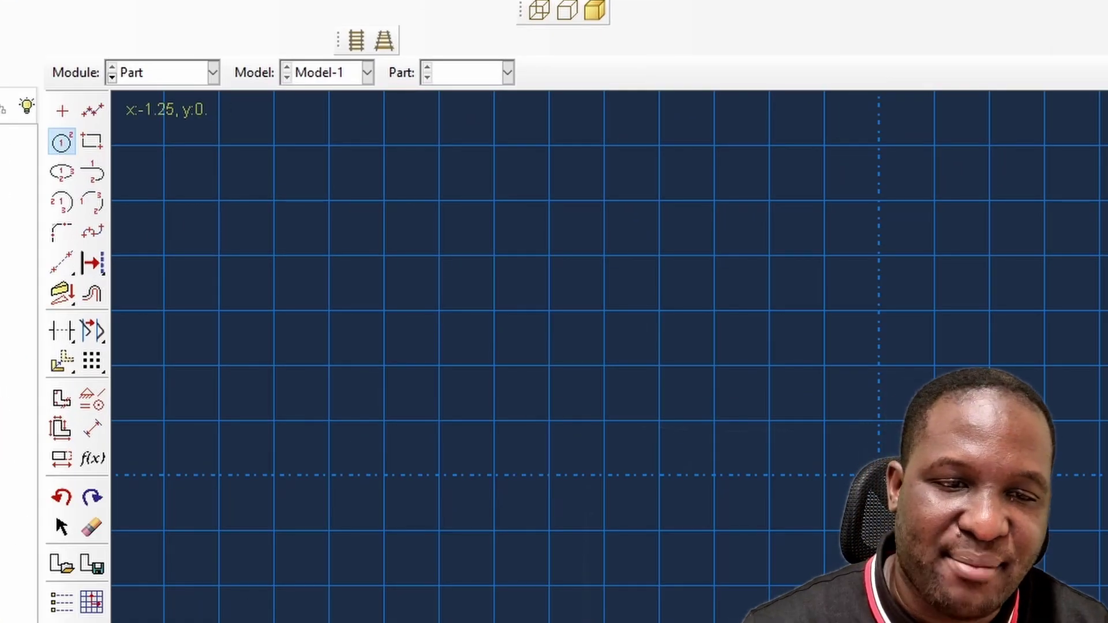
# Sketch a circle centred at the origin with perimeter point 5,0
pyautogui.click(460, 353)
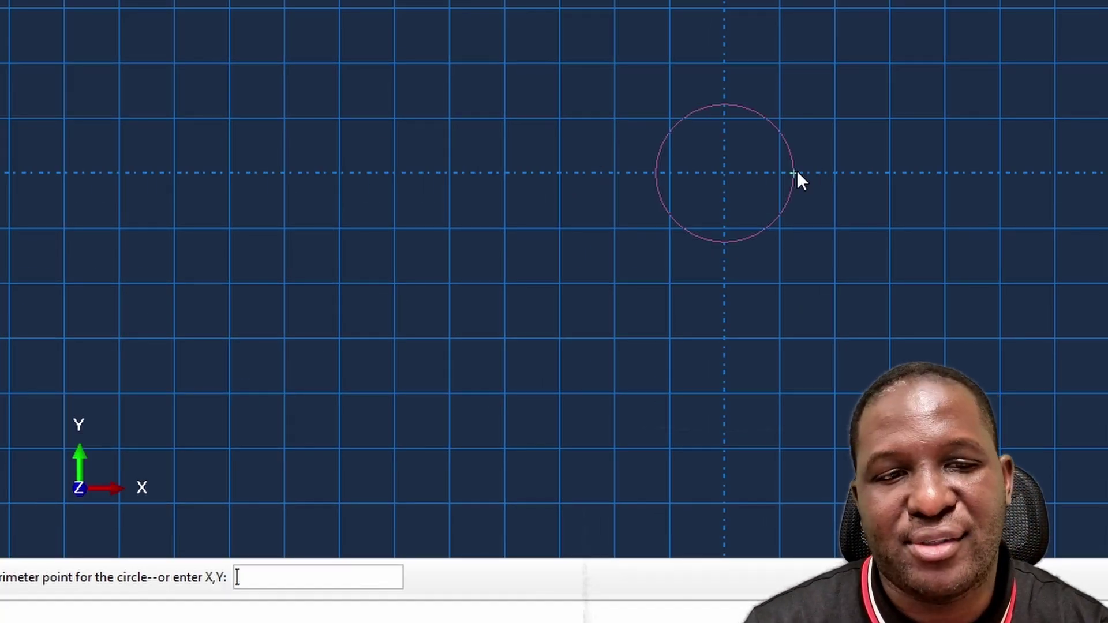
pyautogui.write('5,0')
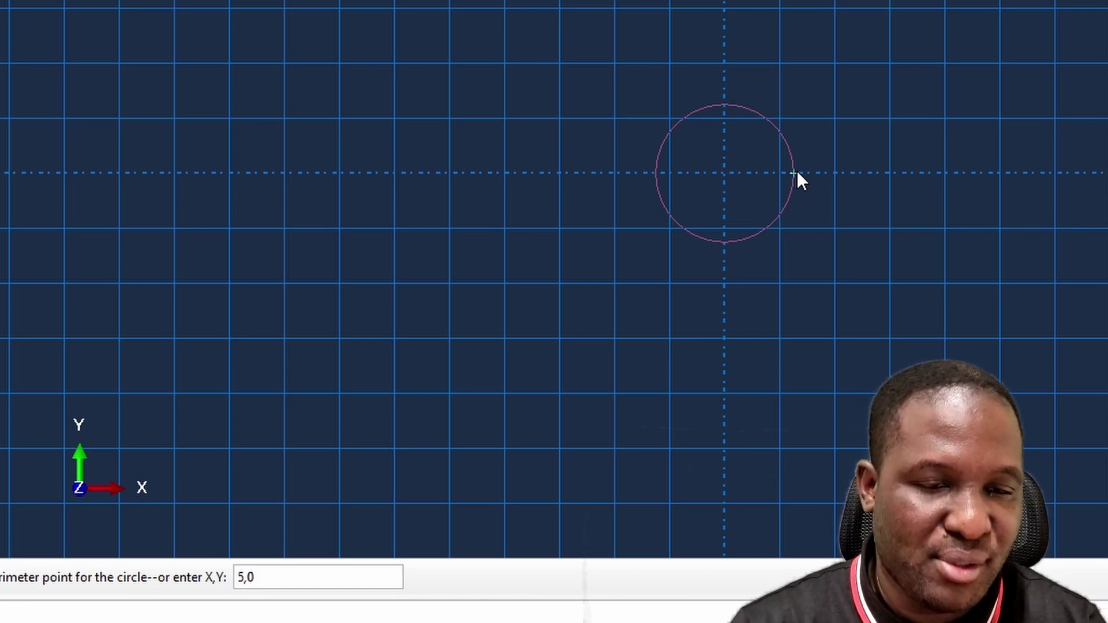
pyautogui.press('Return')
pyautogui.rightClick(206, 143)
pyautogui.click(280, 243)
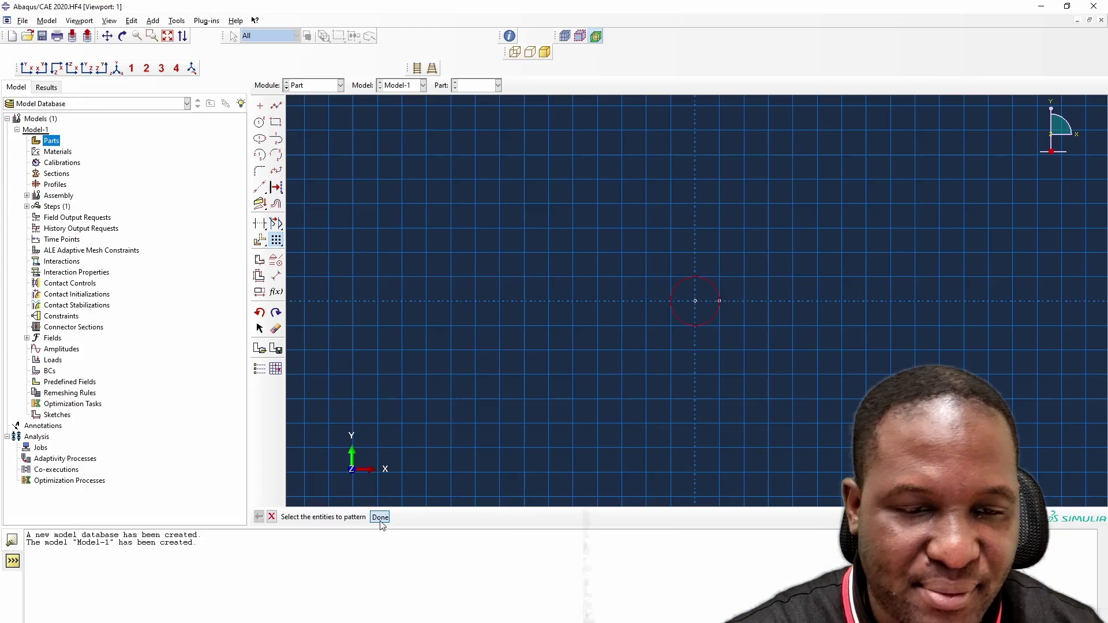
# Pattern the circle into four along x with 12.5 spacing and a single row
pyautogui.click(379, 515)
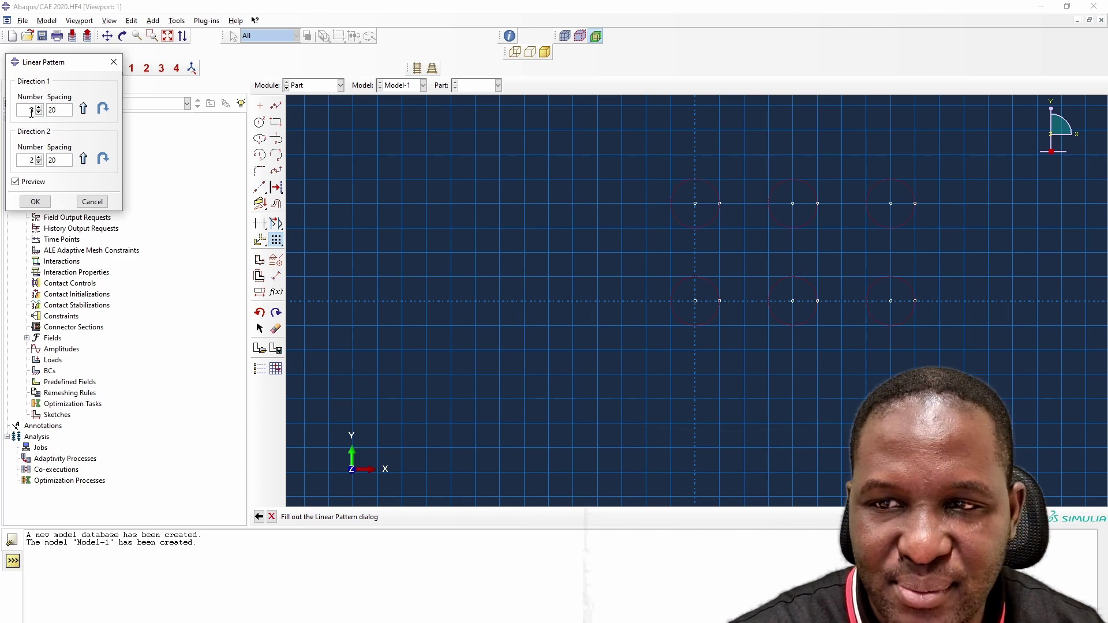
pyautogui.click(39, 163)
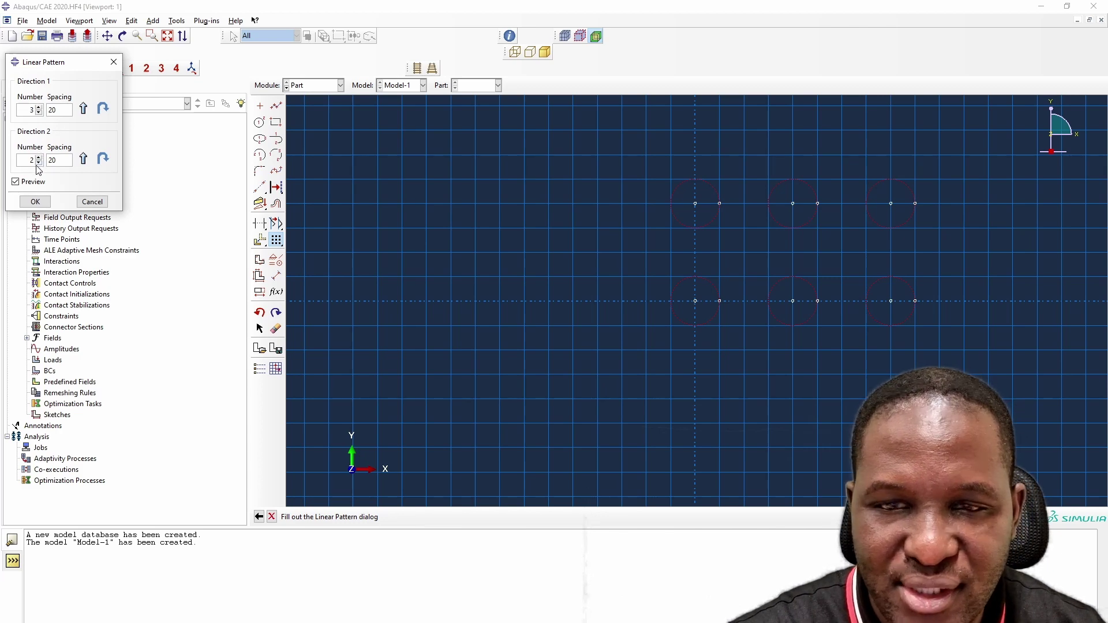
pyautogui.click(49, 109)
pyautogui.press('Delete')
pyautogui.press('Delete')
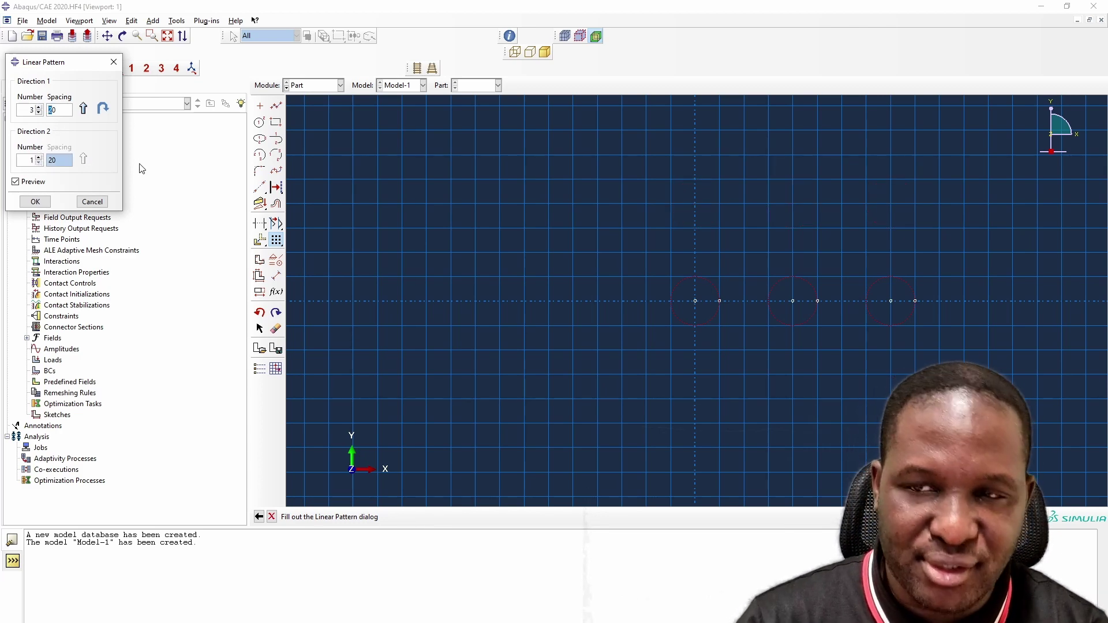
pyautogui.write('12')
pyautogui.write('.5')
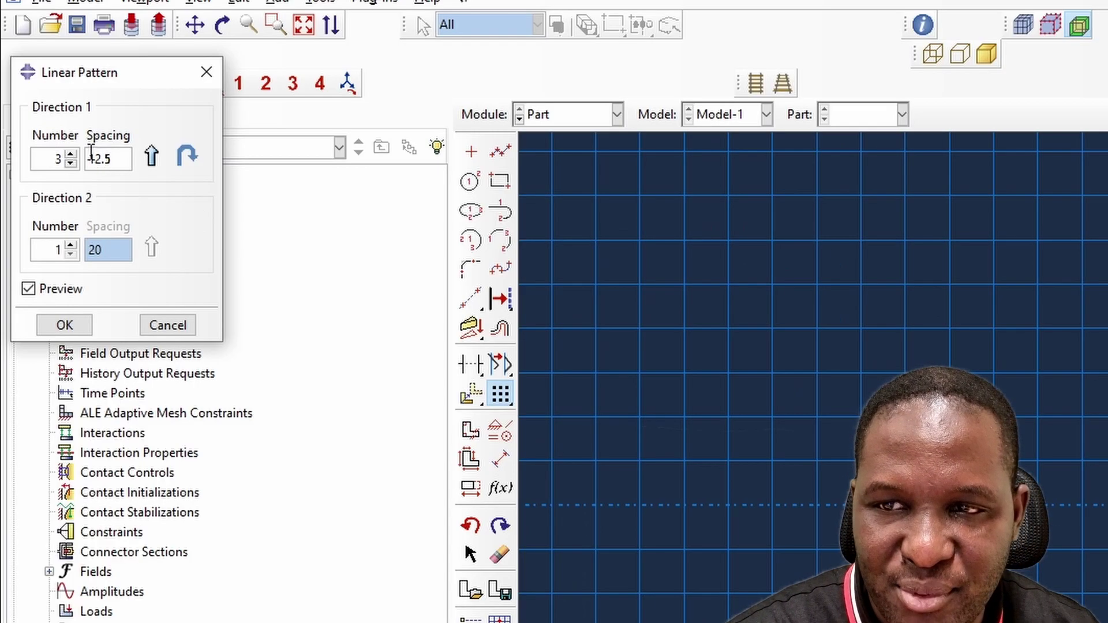
pyautogui.click(71, 154)
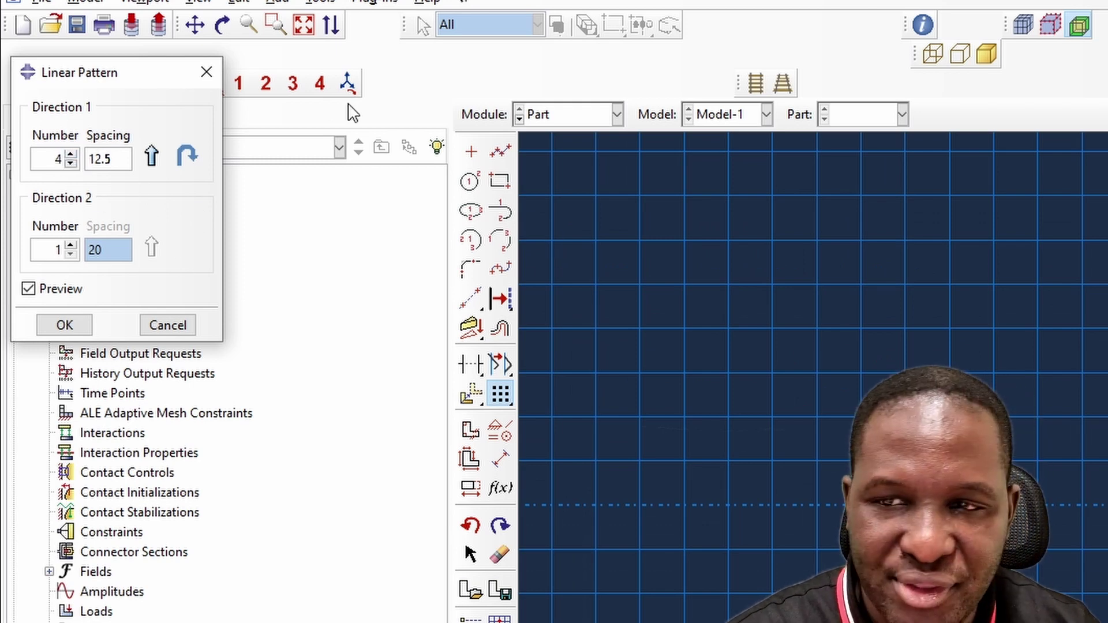
pyautogui.click(63, 323)
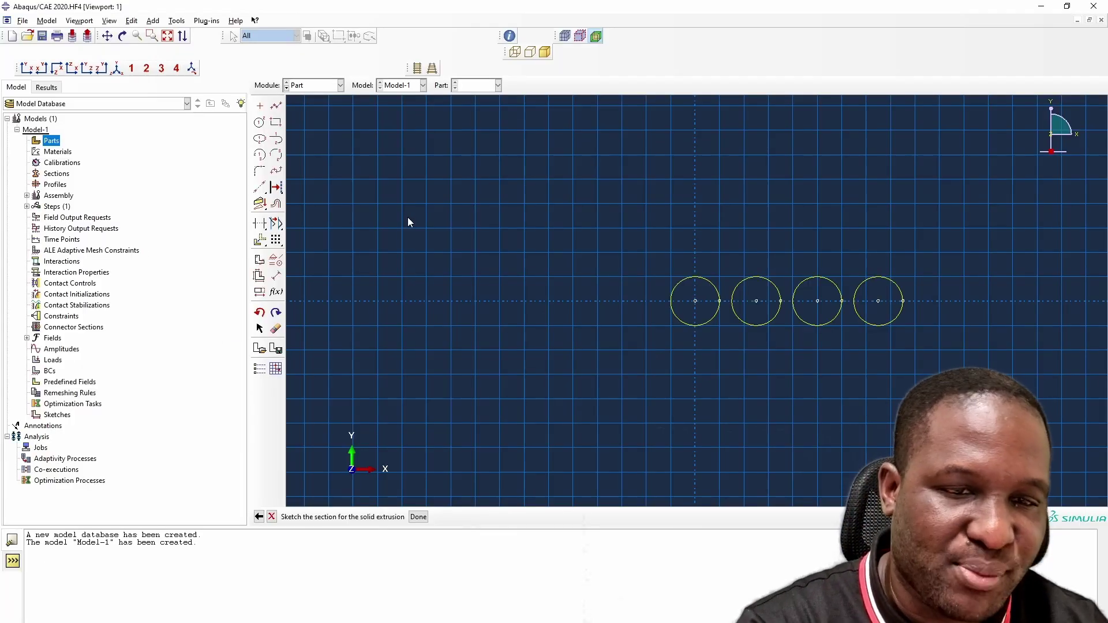
# Repeat the linear pattern in the reversed x direction to get seven circles
pyautogui.click(275, 240)
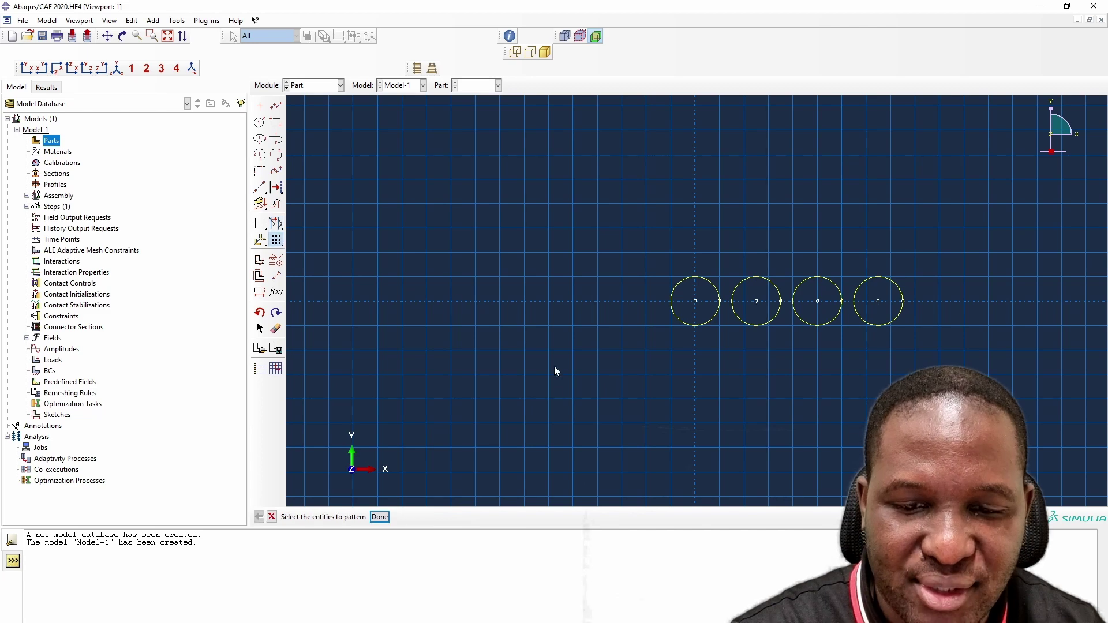
pyautogui.click(380, 516)
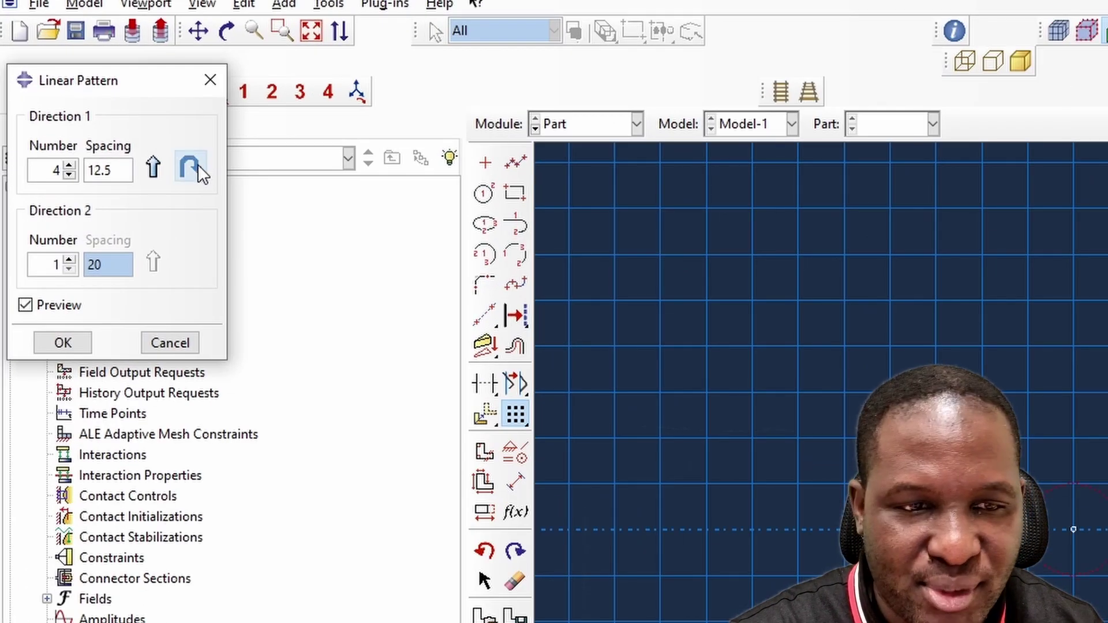
pyautogui.click(194, 166)
pyautogui.click(75, 348)
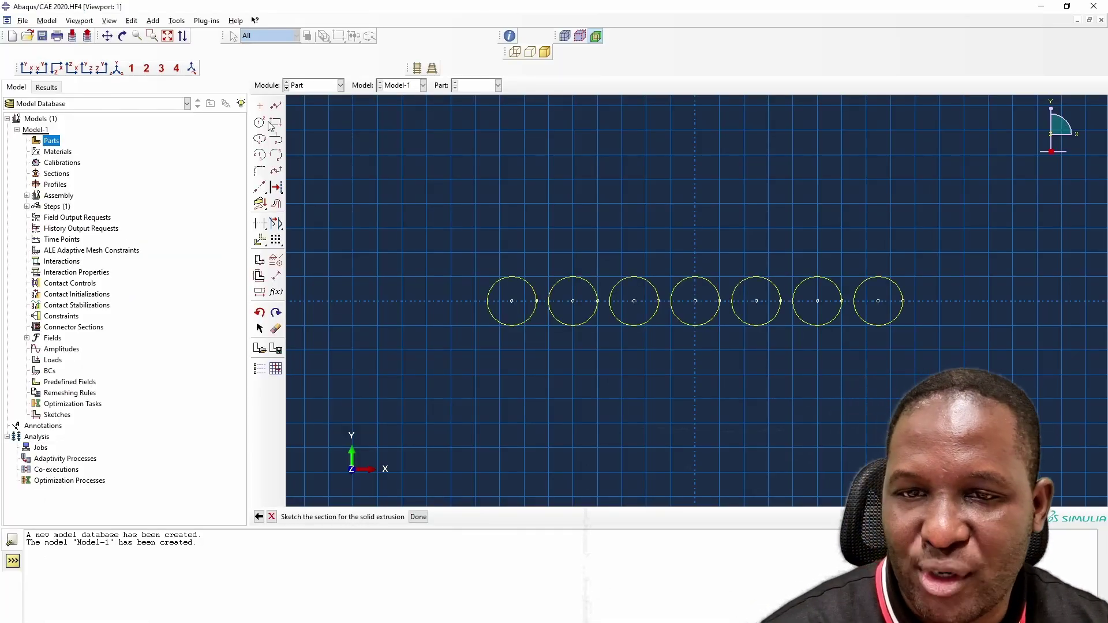
# Finish the sketch and extrude it to a blind depth of 85
pyautogui.click(418, 516)
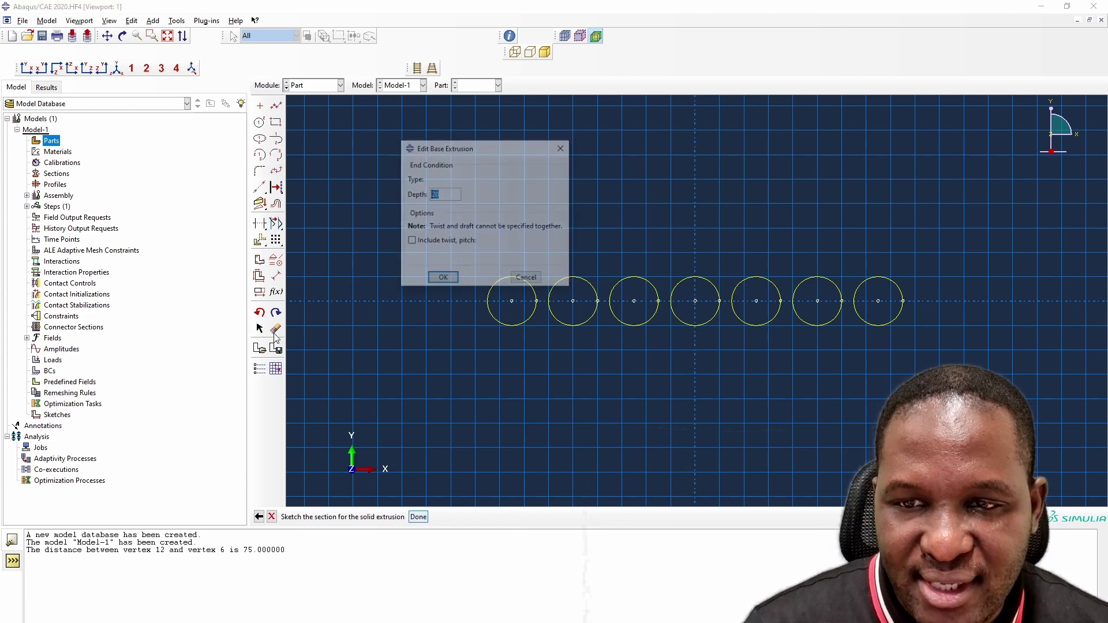
pyautogui.write('8')
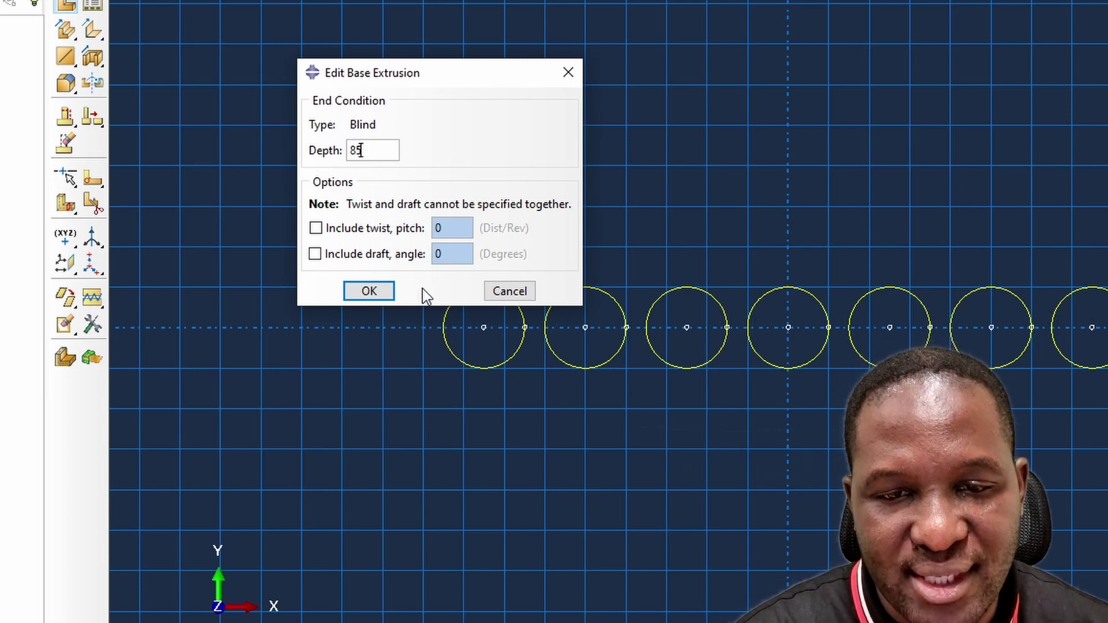
pyautogui.write('5')
pyautogui.press('Return')
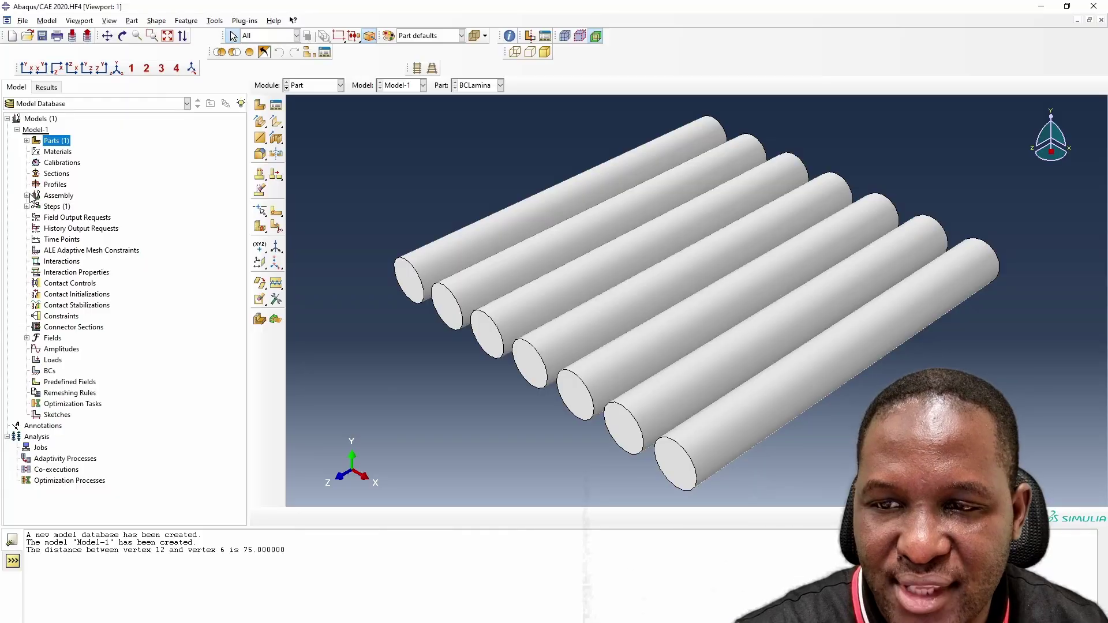
# Add a second BCLamina instance to the assembly
pyautogui.click(27, 195)
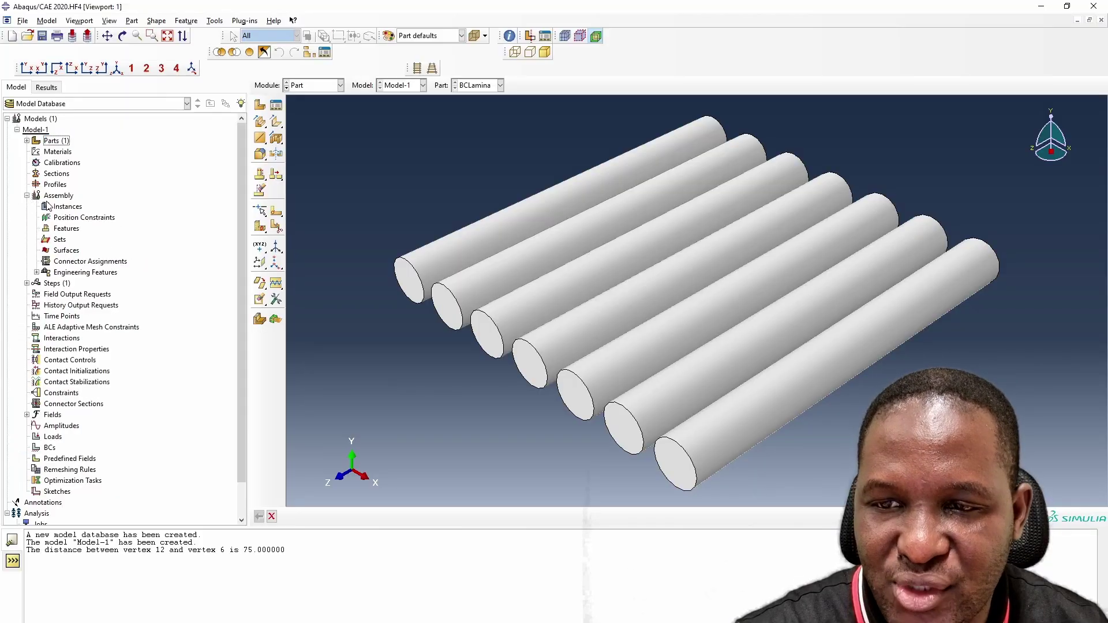
pyautogui.doubleClick(80, 209)
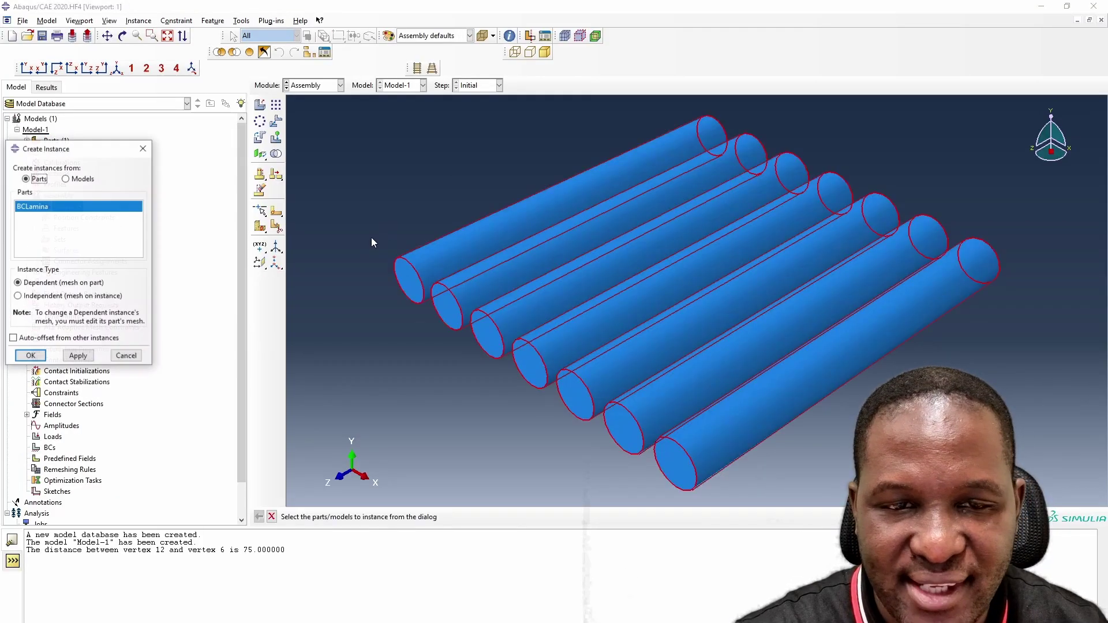
pyautogui.click(30, 357)
# Translate BCLamina-2 from the origin to 0,12.5,0
pyautogui.click(276, 121)
pyautogui.scroll(5, 751, 292)
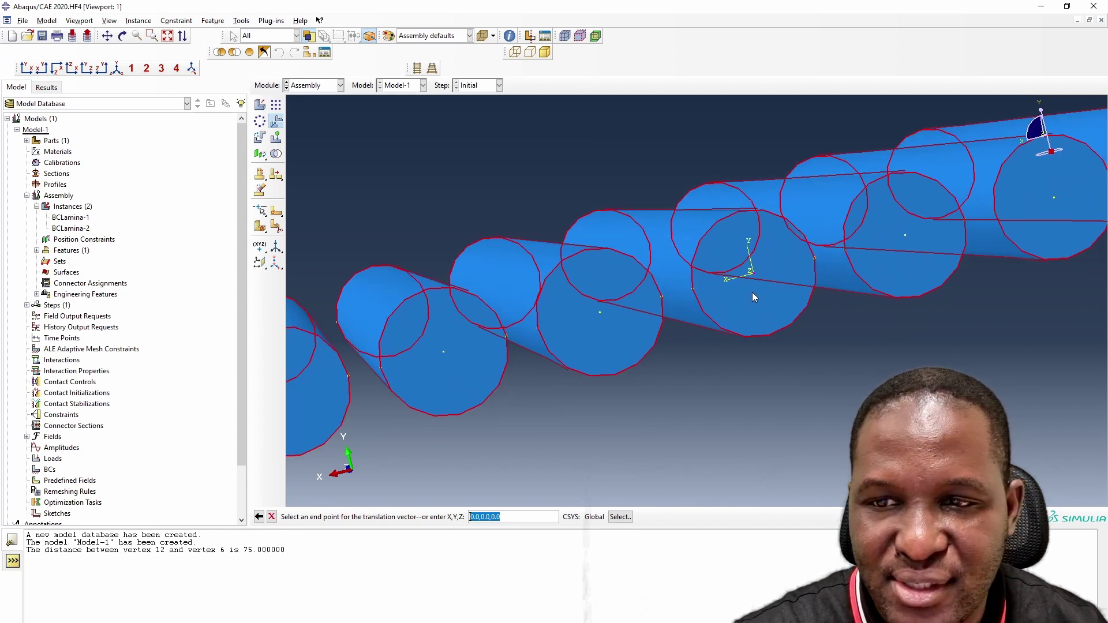
pyautogui.click(491, 517)
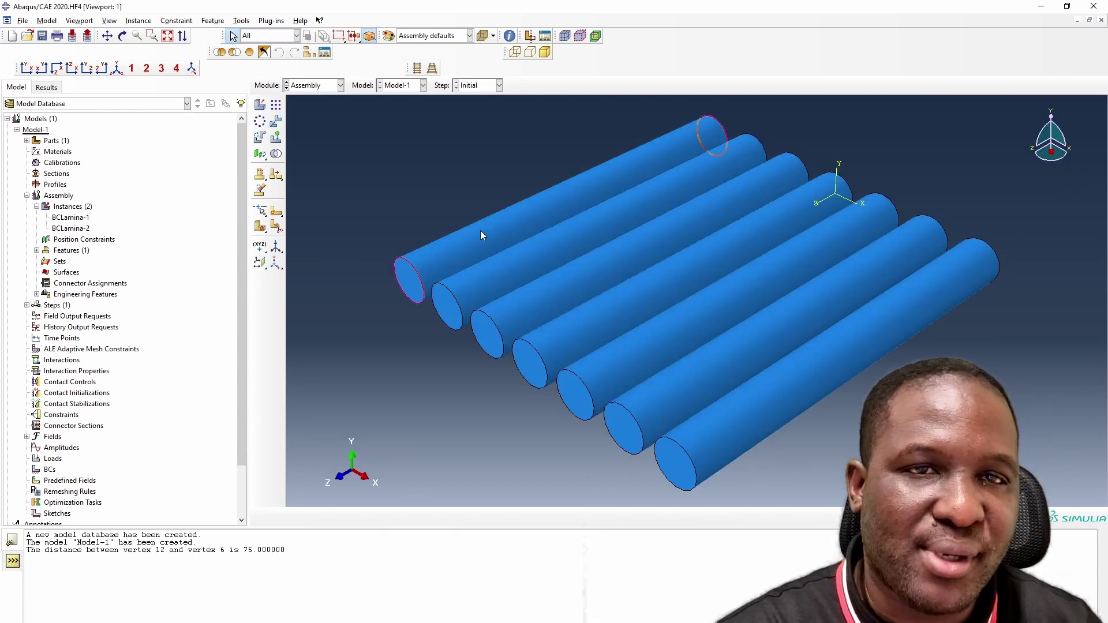
pyautogui.click(277, 122)
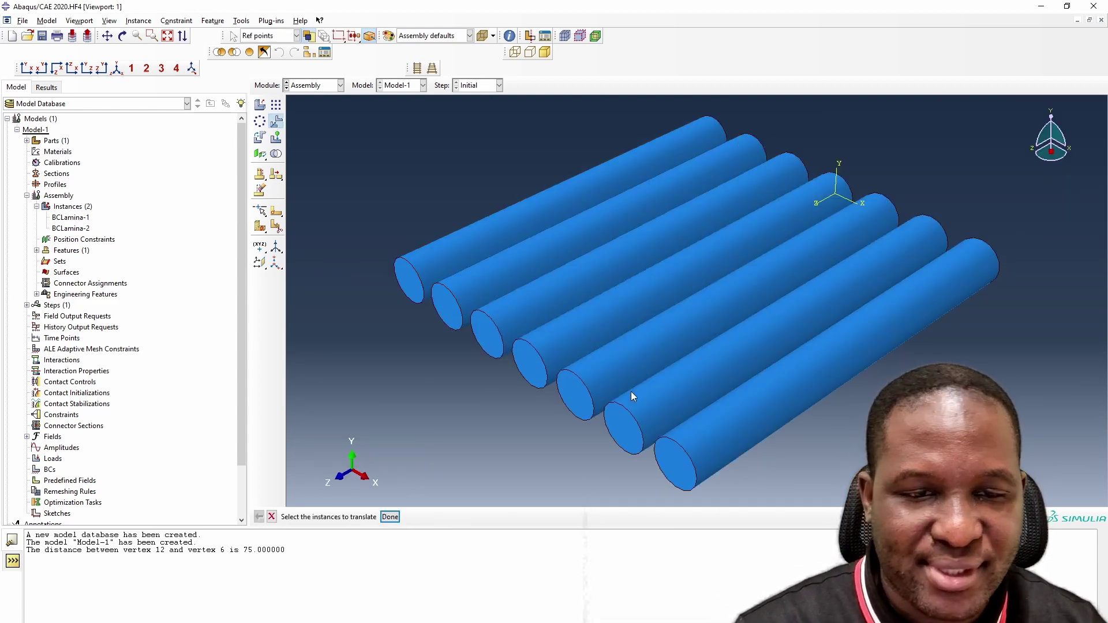
pyautogui.doubleClick(68, 206)
pyautogui.click(43, 214)
pyautogui.click(73, 288)
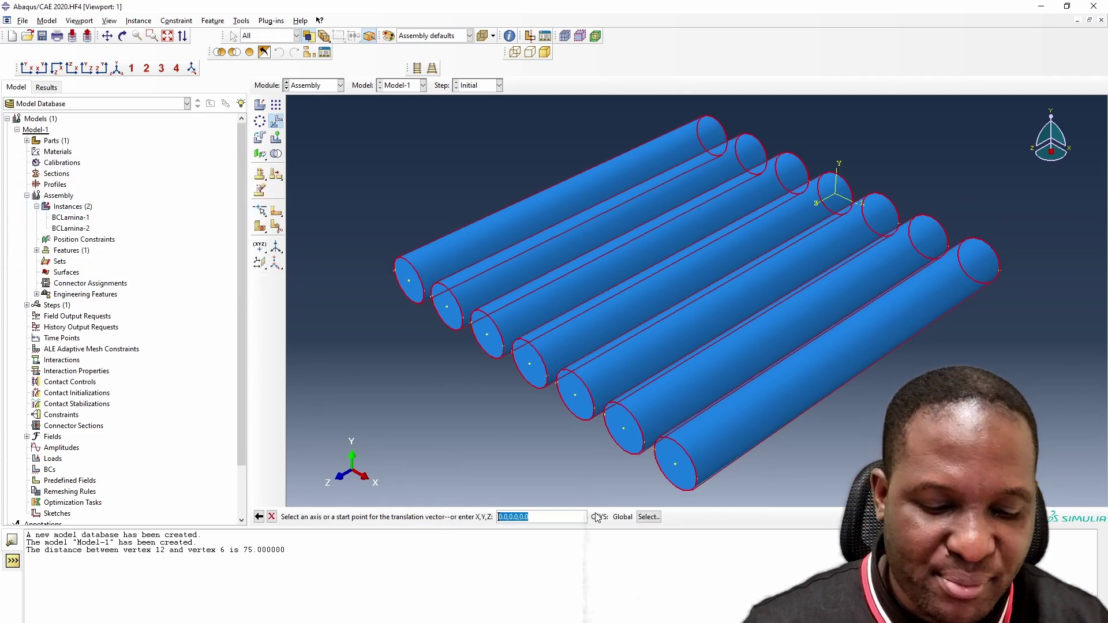
pyautogui.press('Return')
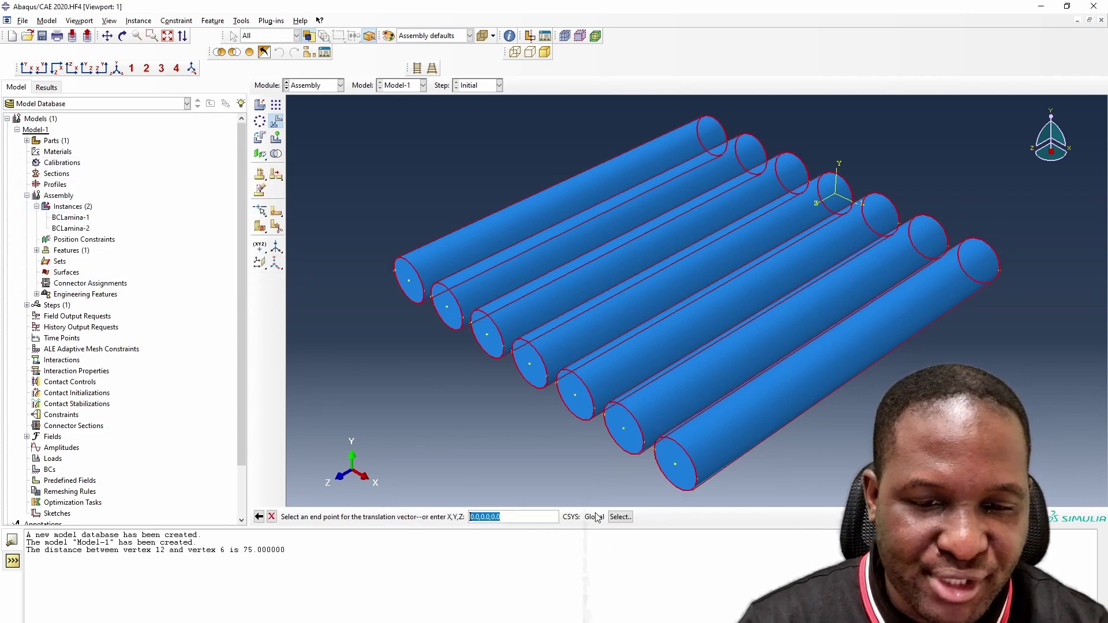
pyautogui.click(484, 517)
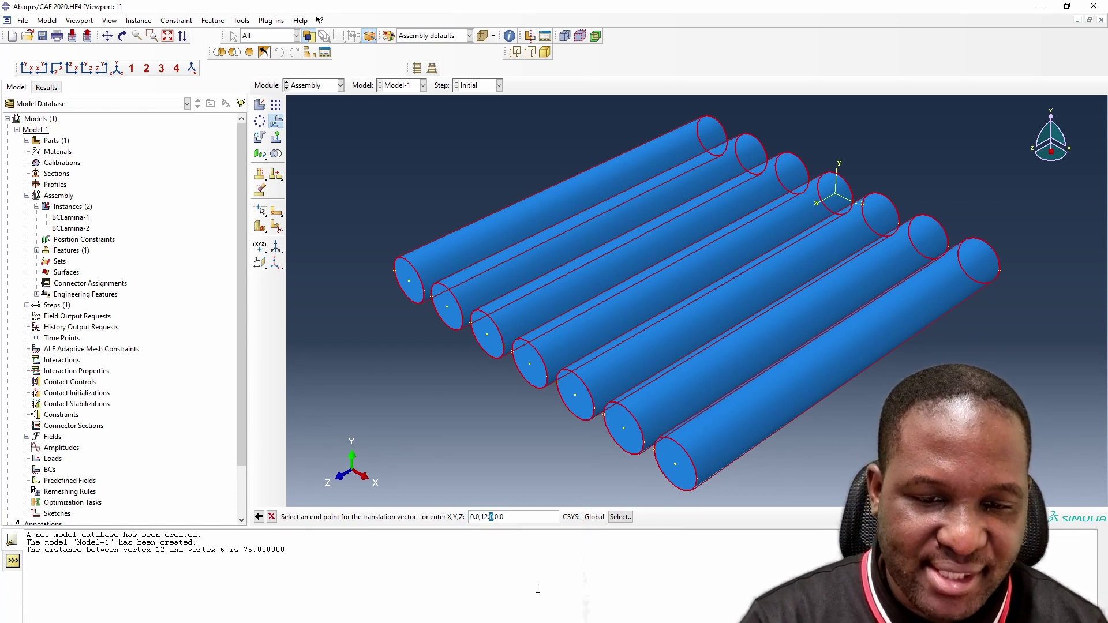
pyautogui.press('Return')
# Orbit to inspect both stacked layers and pick the two-point datum axis tool
pyautogui.keyDown('ctrl'); pyautogui.keyDown('alt'); pyautogui.moveTo(692, 438); pyautogui.dragTo(770, 351); pyautogui.keyUp('alt'); pyautogui.keyUp('ctrl')
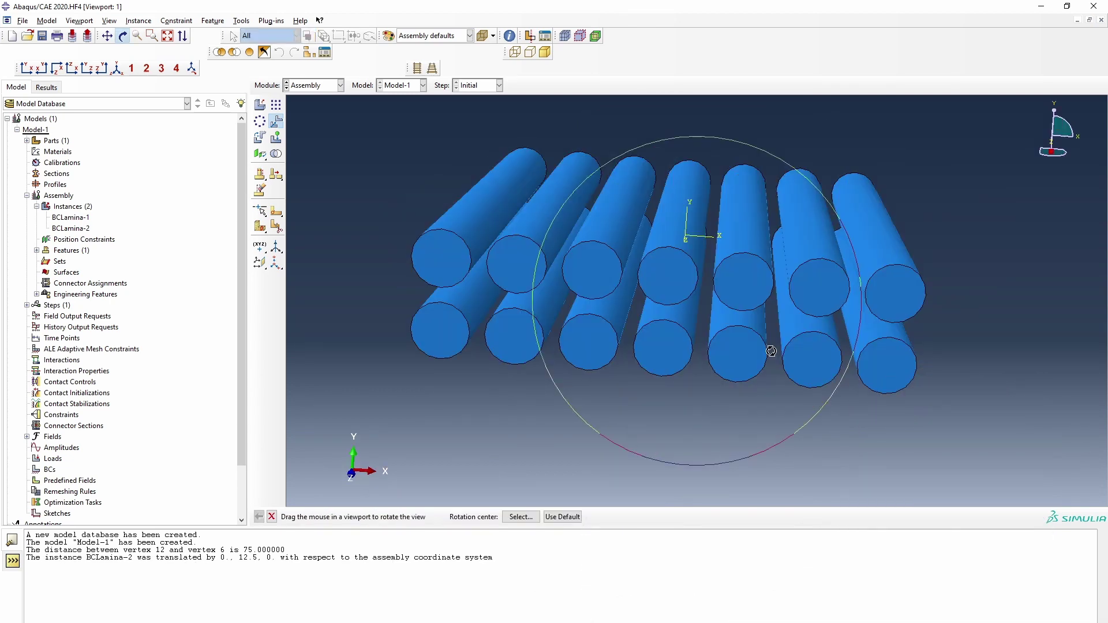
pyautogui.moveTo(626, 265); pyautogui.dragTo(760, 300)
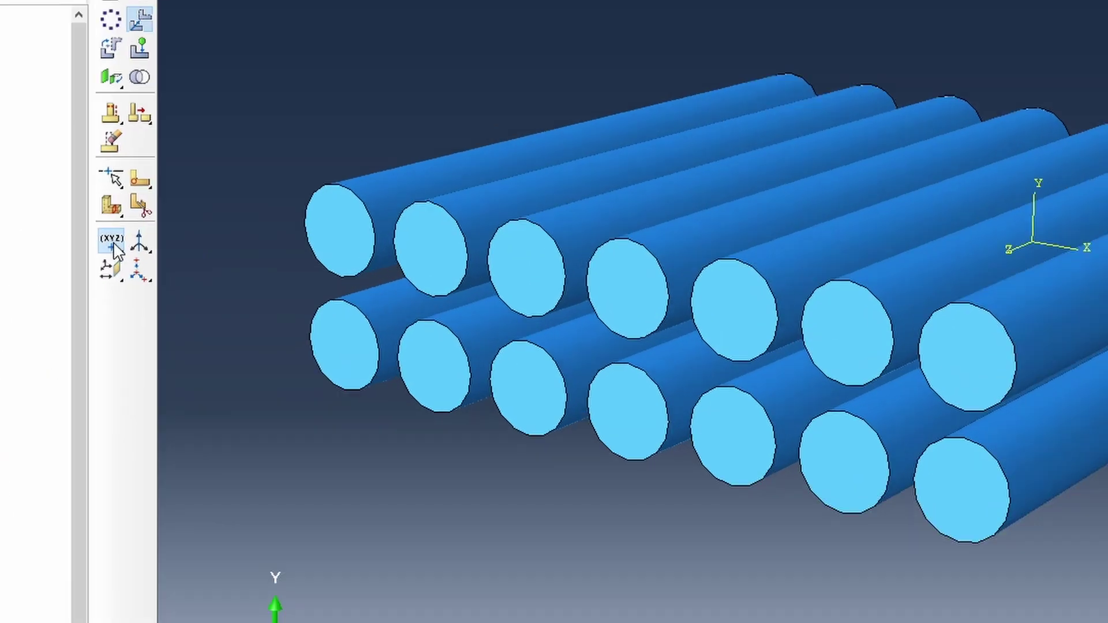
pyautogui.moveTo(260, 248); pyautogui.dragTo(274, 250)
pyautogui.moveTo(137, 252); pyautogui.dragTo(195, 246)
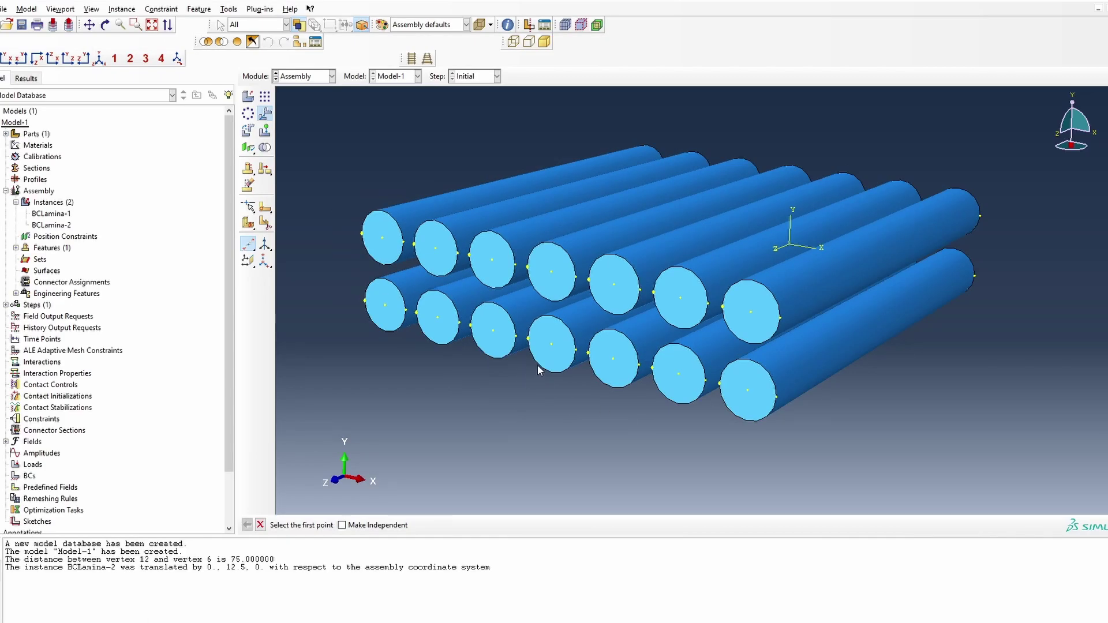
# Pick the near and far fibre end-face centres as datum axis points
pyautogui.click(551, 346)
pyautogui.click(104, 24)
pyautogui.moveTo(858, 224); pyautogui.dragTo(724, 319)
pyautogui.moveTo(817, 280); pyautogui.dragTo(861, 323)
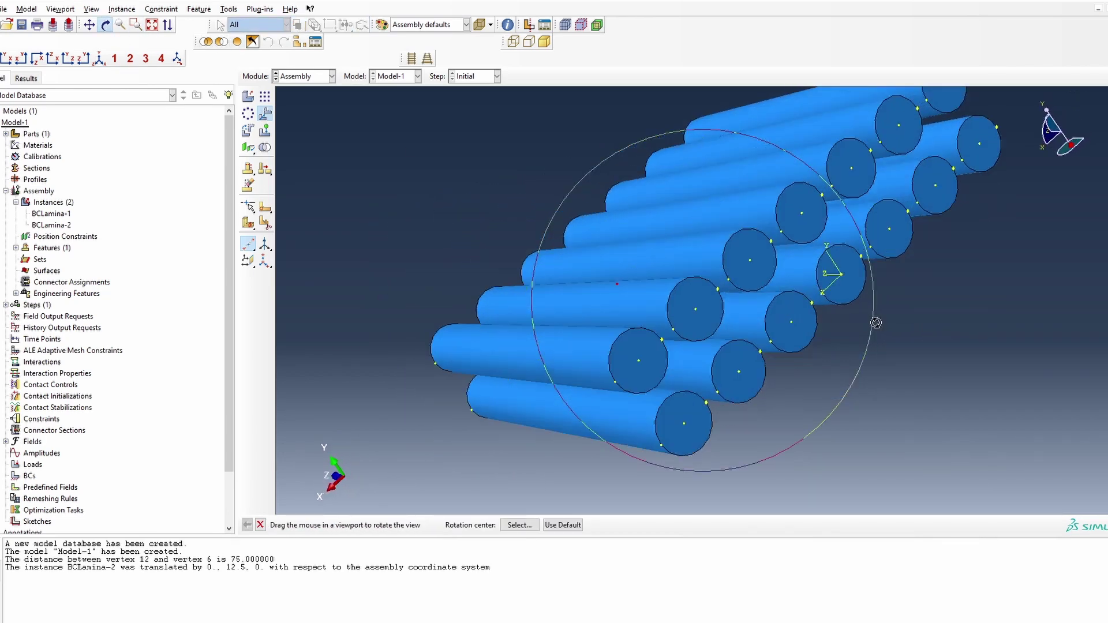
pyautogui.rightClick(875, 322)
pyautogui.click(928, 403)
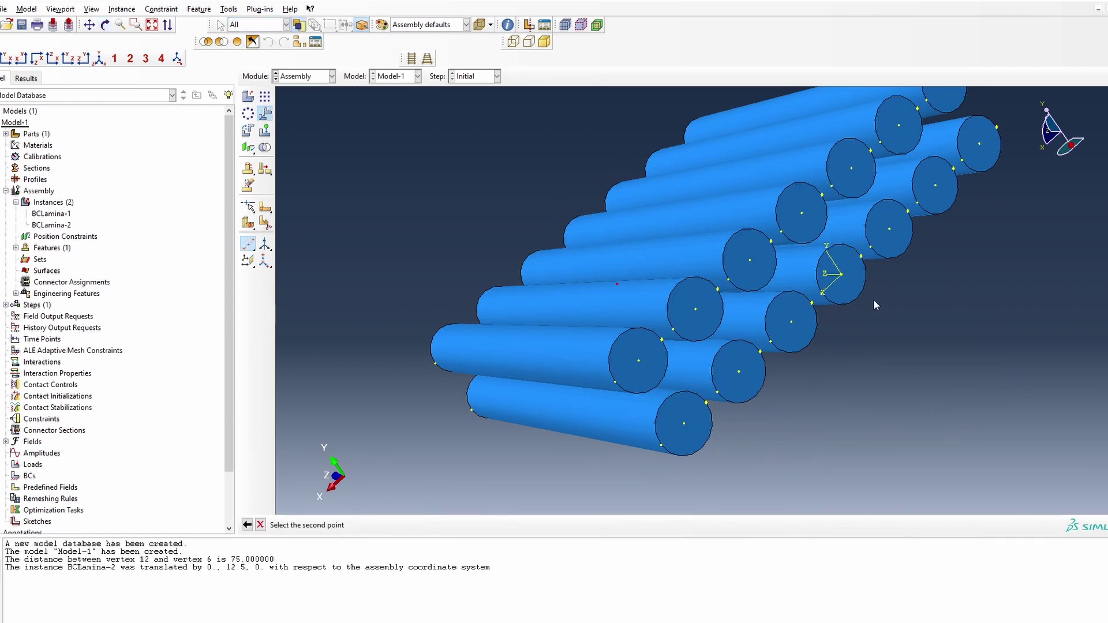
pyautogui.click(842, 276)
# Turn to an oblique view and create the vertical two-point datum axis
pyautogui.click(105, 24)
pyautogui.moveTo(663, 277); pyautogui.dragTo(700, 298)
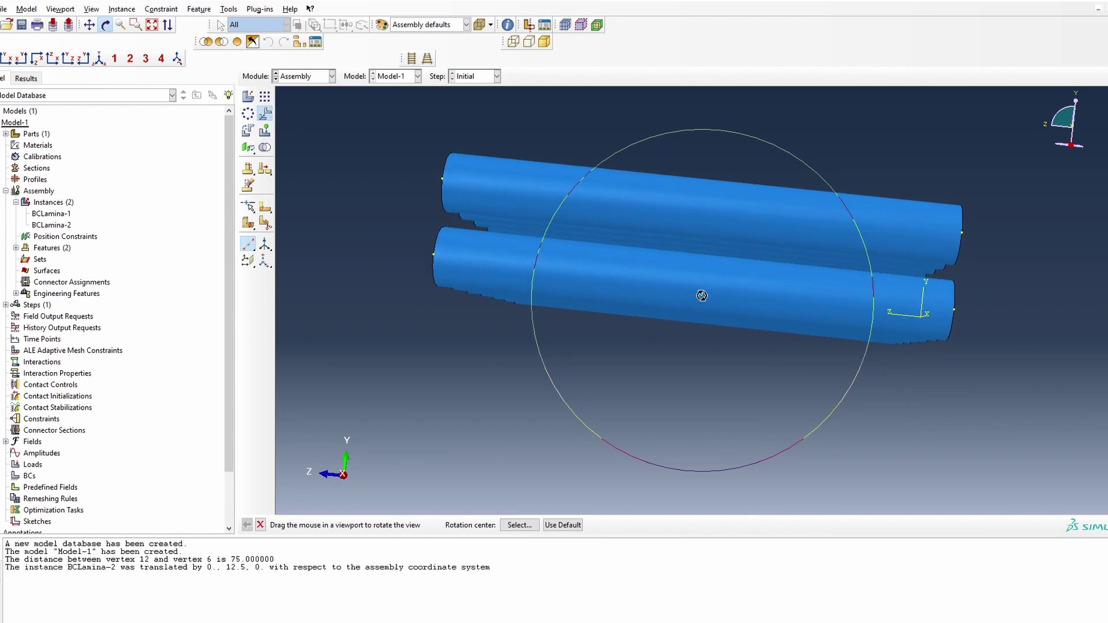
pyautogui.scroll(6, 706, 294)
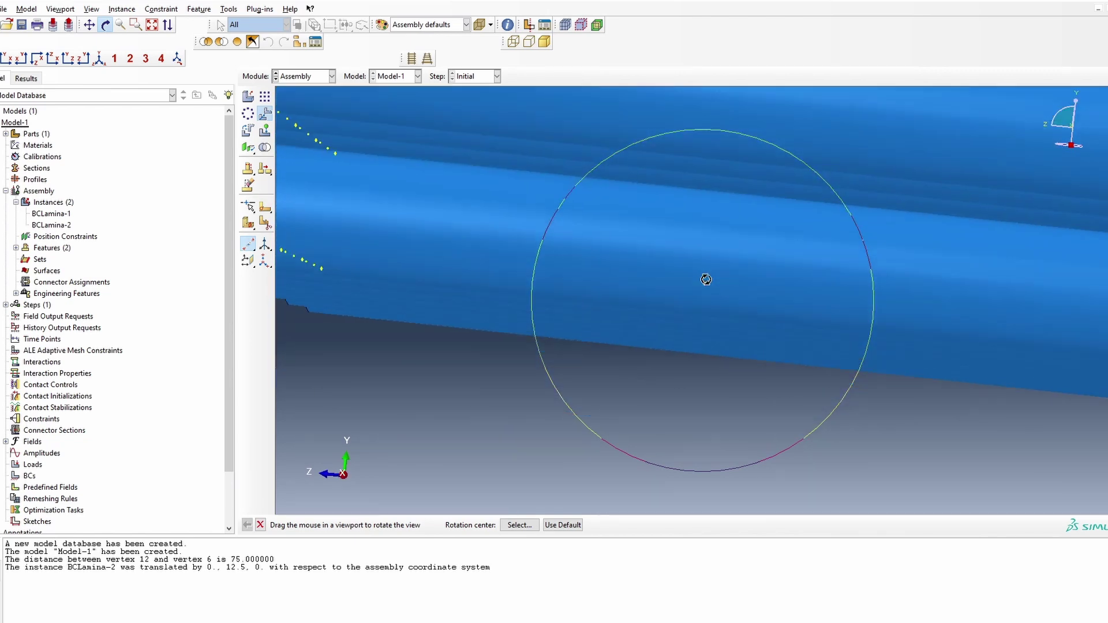
pyautogui.scroll(-5, 705, 285)
pyautogui.moveTo(704, 289); pyautogui.dragTo(803, 363)
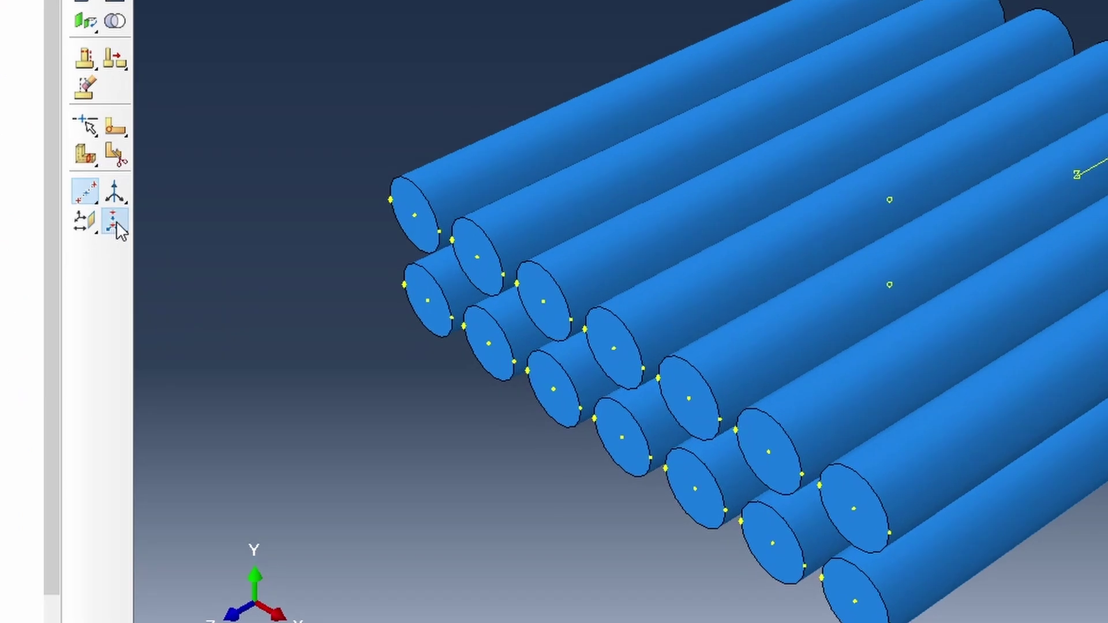
pyautogui.click(264, 260)
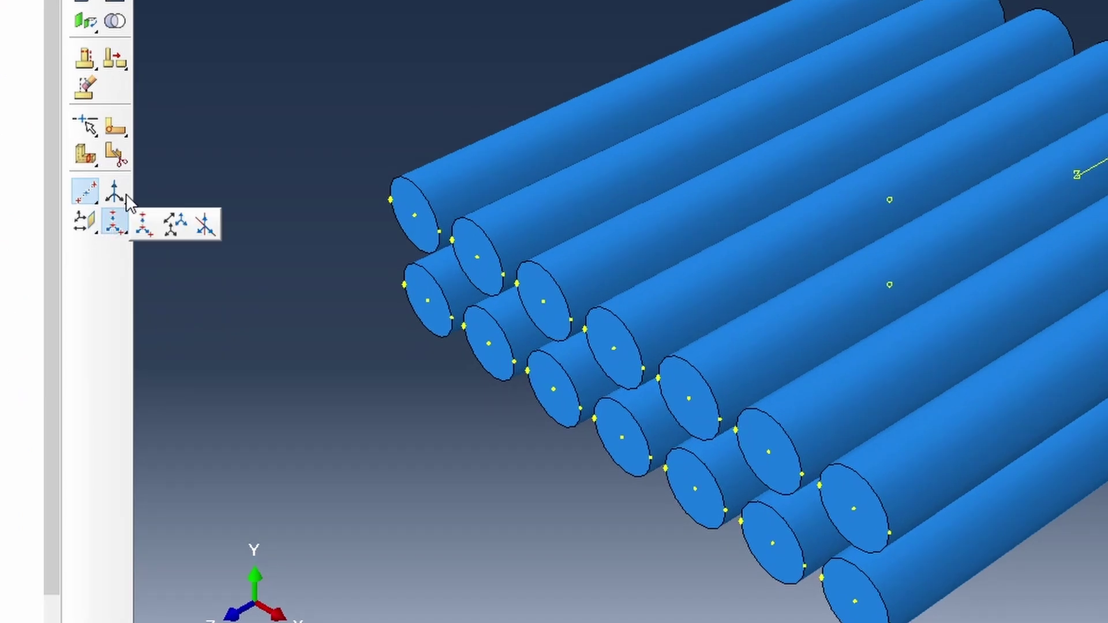
pyautogui.click(116, 196)
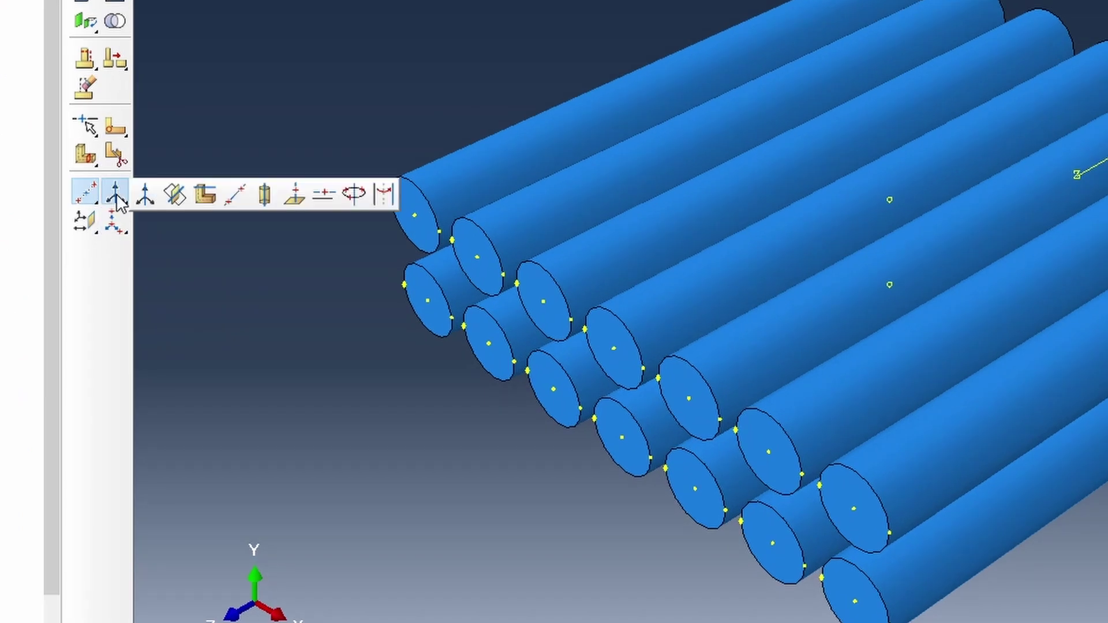
pyautogui.click(233, 198)
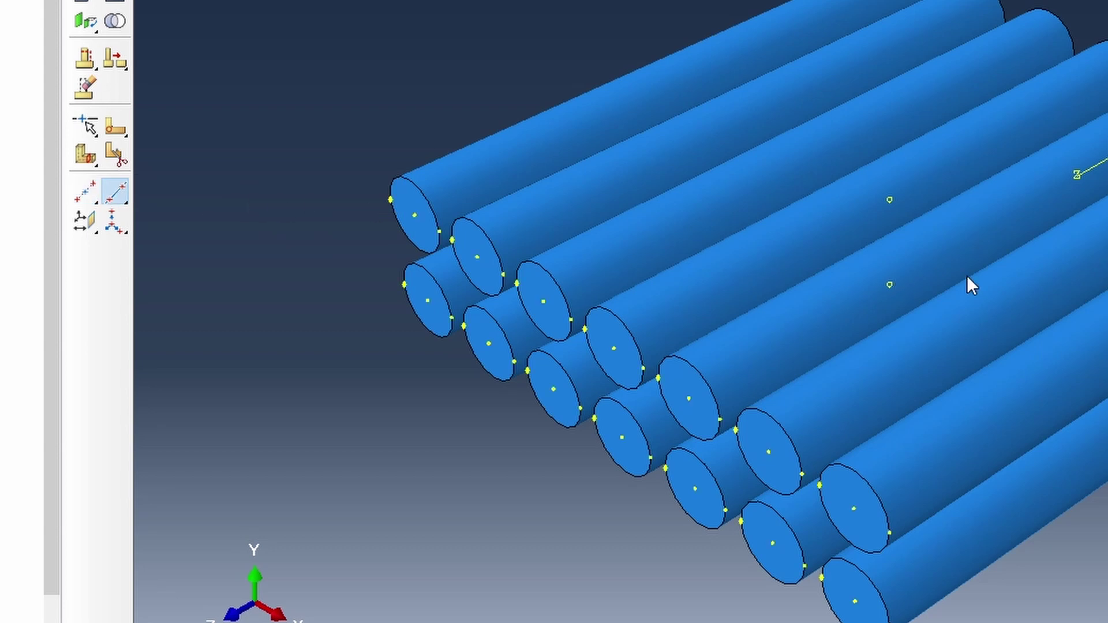
pyautogui.click(889, 200)
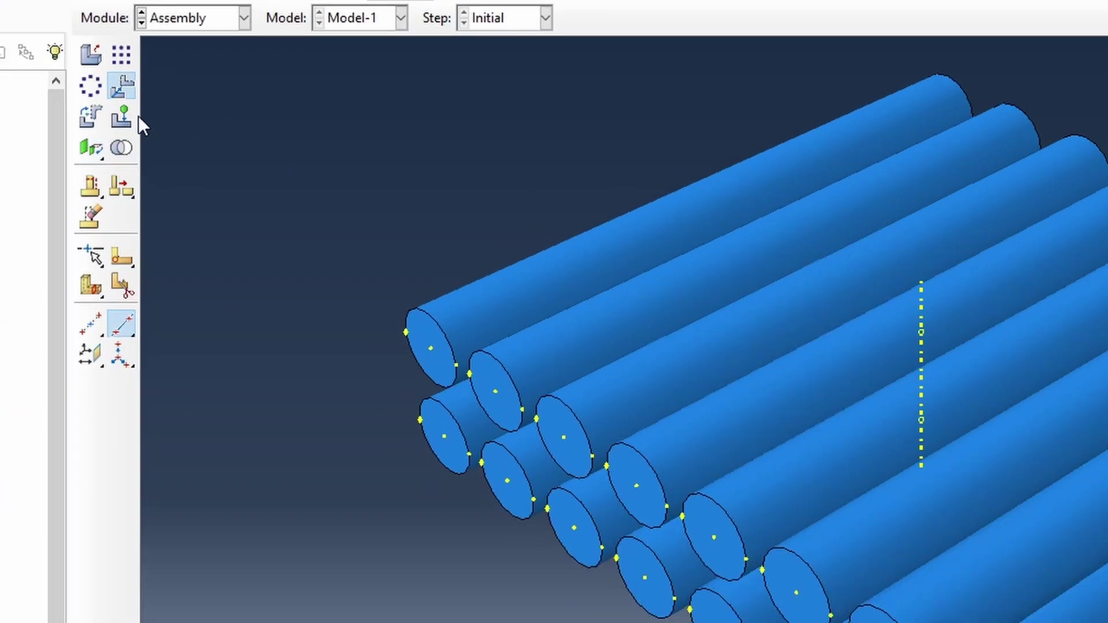
# Rotate the top layer BCLamina-2 by 5 degrees about the vertical datum axis
pyautogui.click(91, 118)
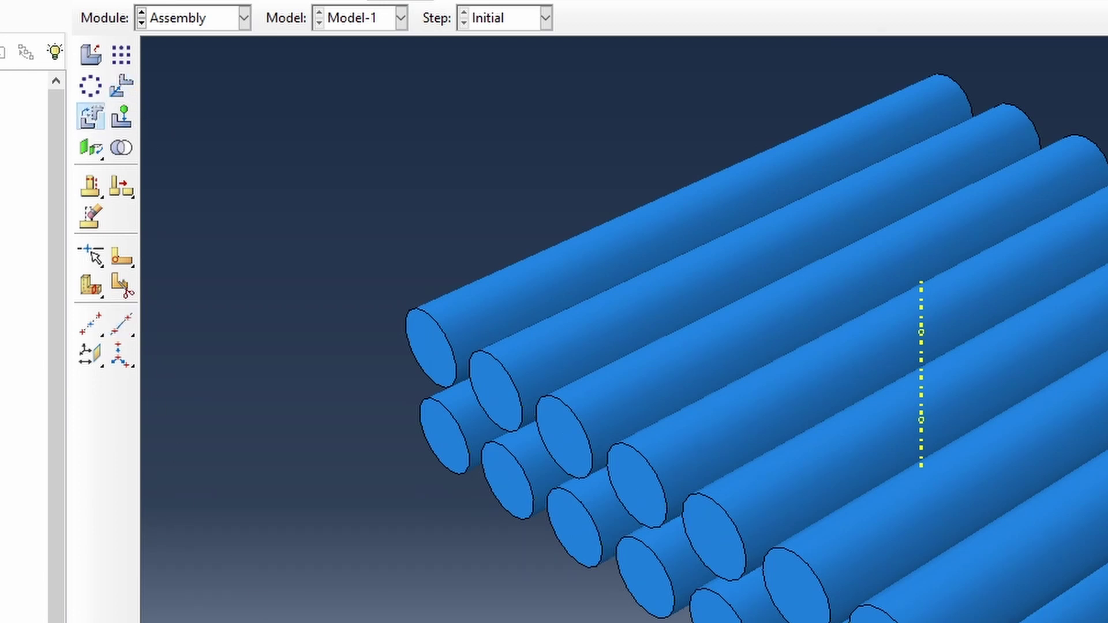
pyautogui.click(808, 600)
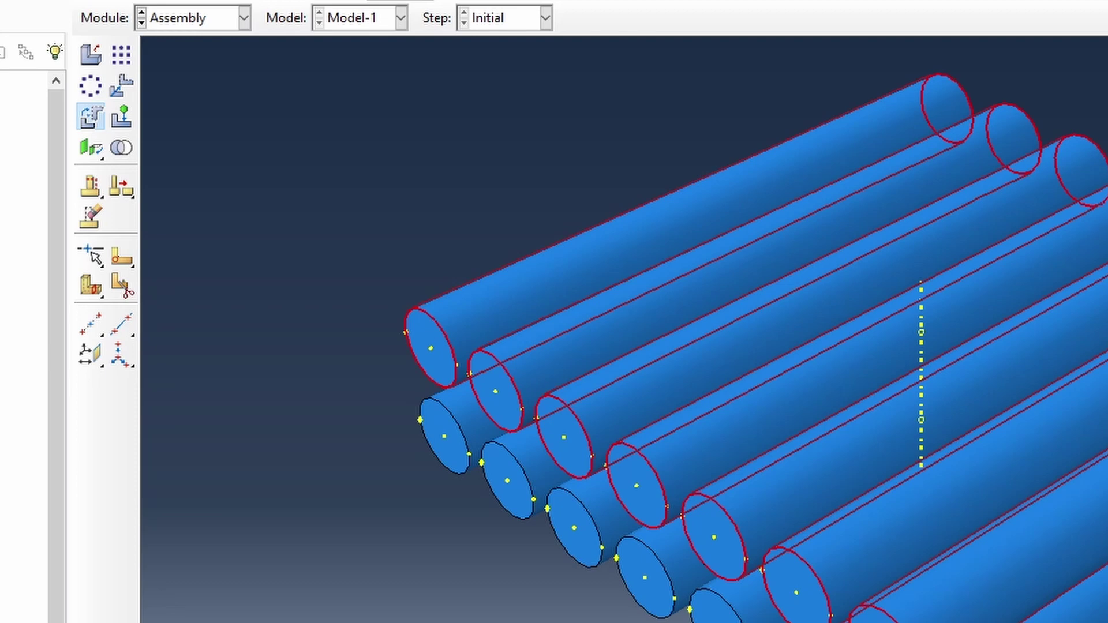
pyautogui.click(920, 311)
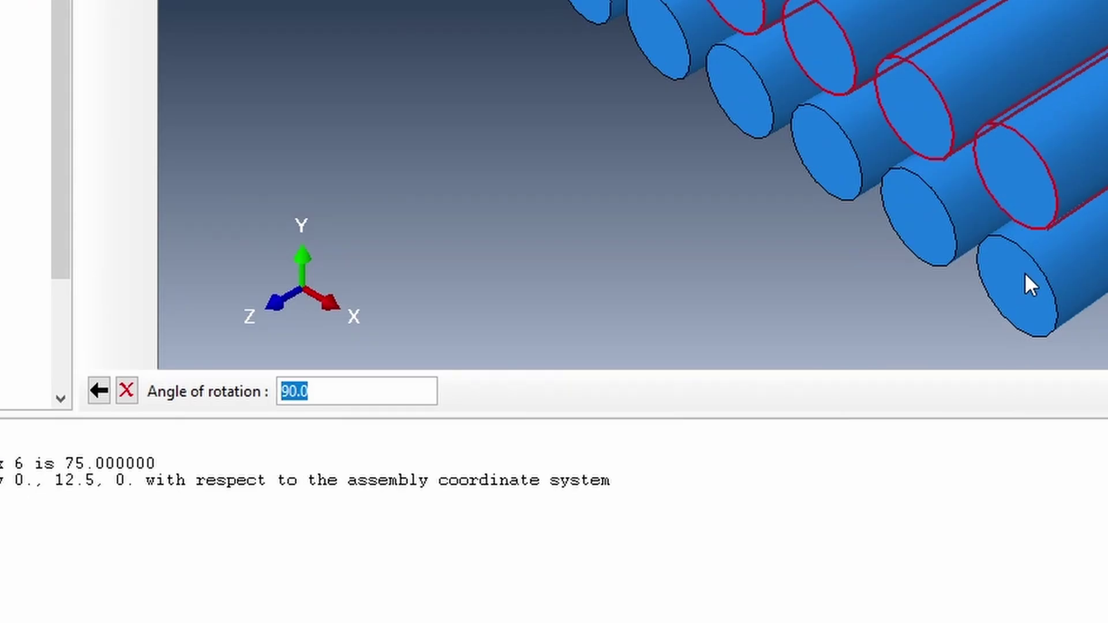
pyautogui.write('11')
pyautogui.press('BackSpace')
pyautogui.press('BackSpace')
pyautogui.write('5')
pyautogui.press('Return')
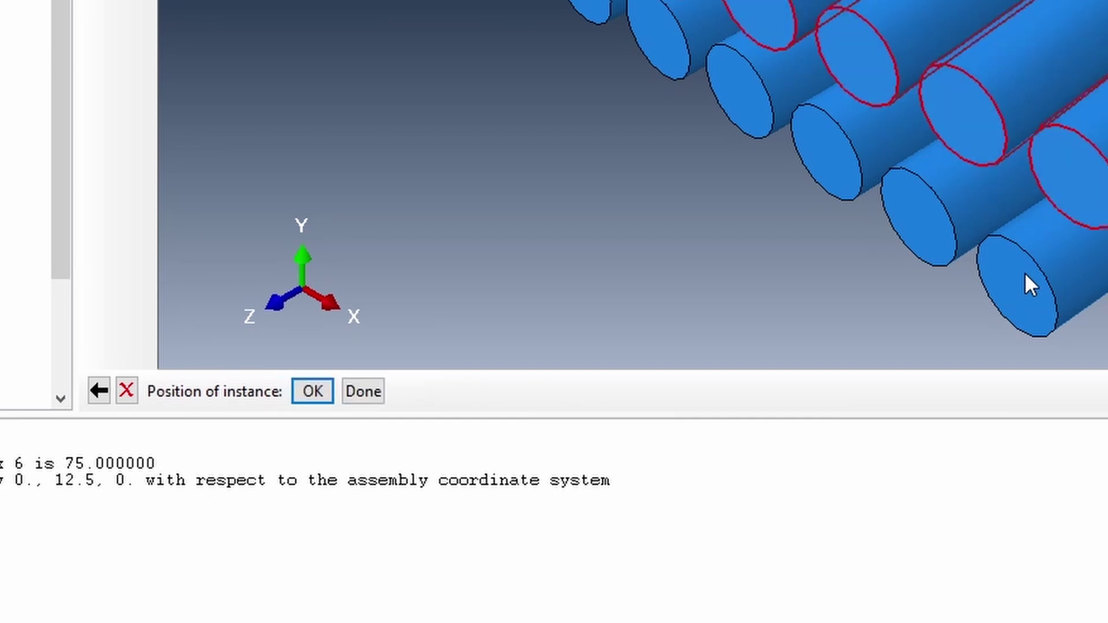
pyautogui.click(312, 393)
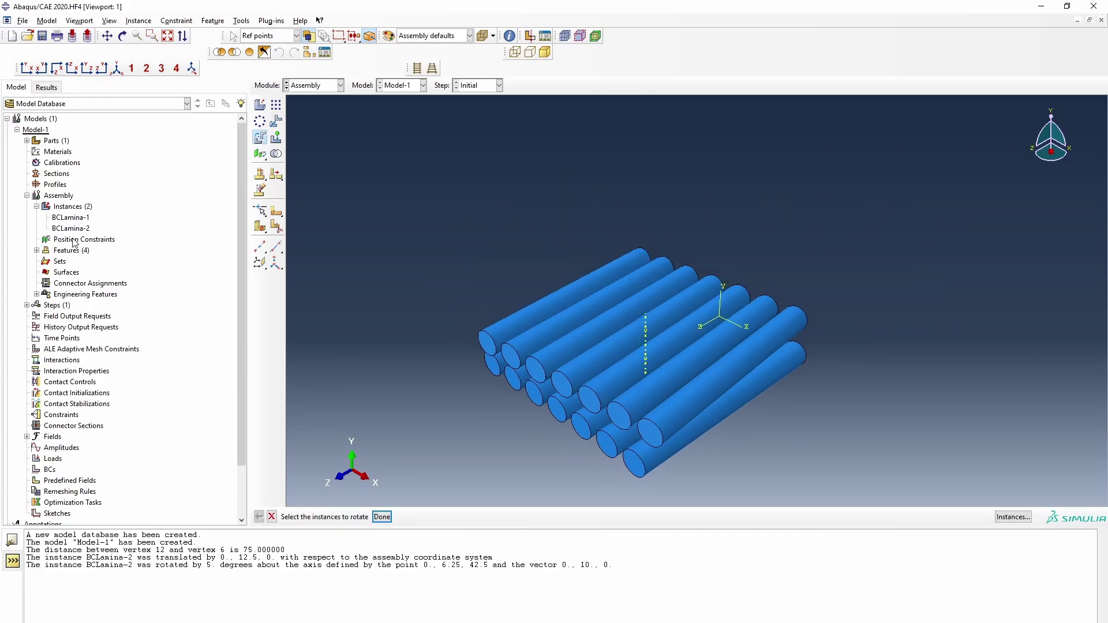
# Add a third BCLamina instance, BCLamina-3, to the assembly
pyautogui.press('Escape')
pyautogui.doubleClick(72, 206)
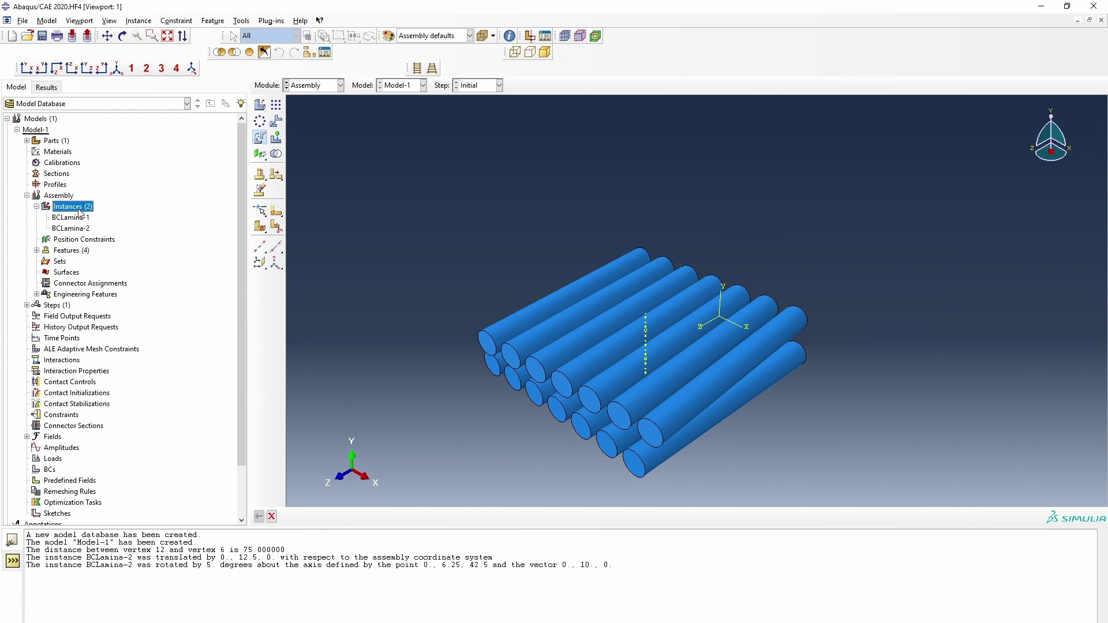
pyautogui.click(30, 356)
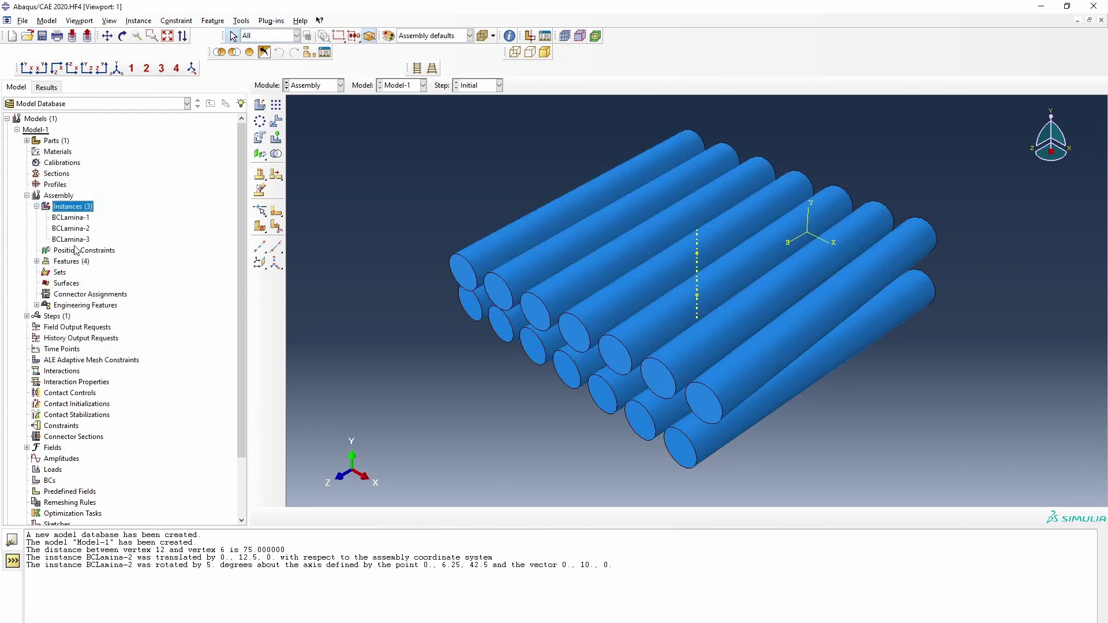
# Translate BCLamina-3 from the origin to 0,25,0
pyautogui.click(276, 122)
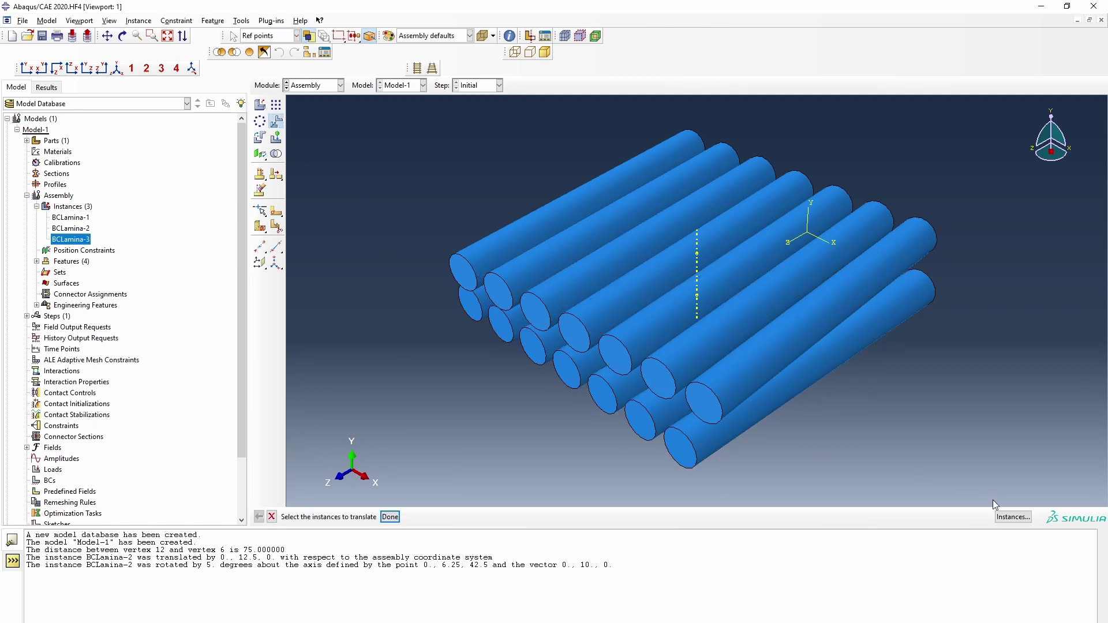
pyautogui.click(1013, 517)
pyautogui.click(36, 219)
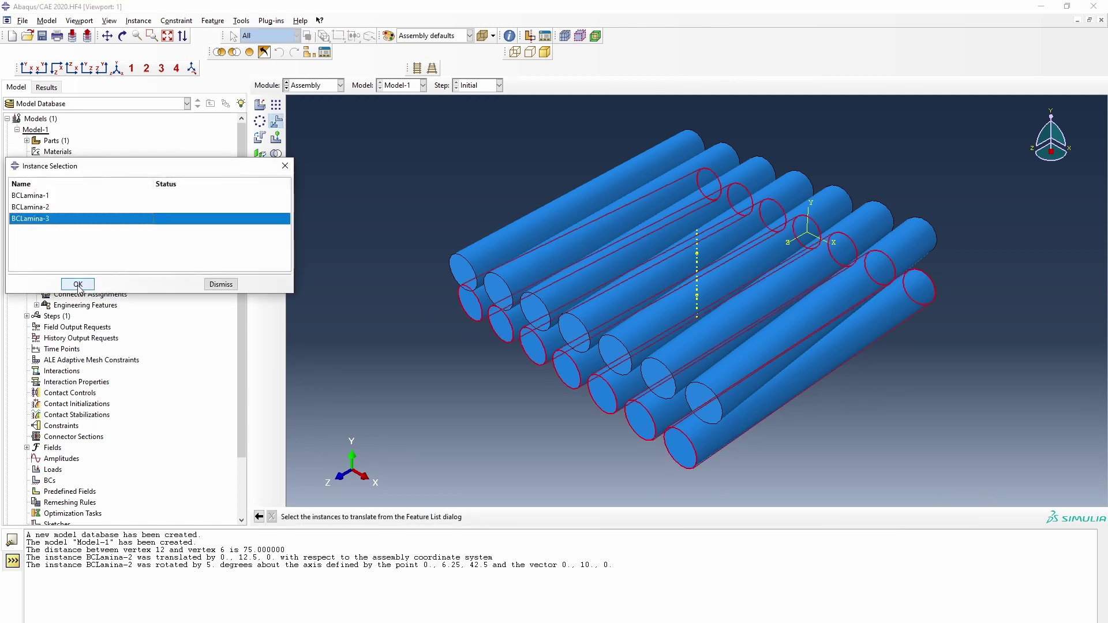
pyautogui.click(77, 284)
pyautogui.press('Return')
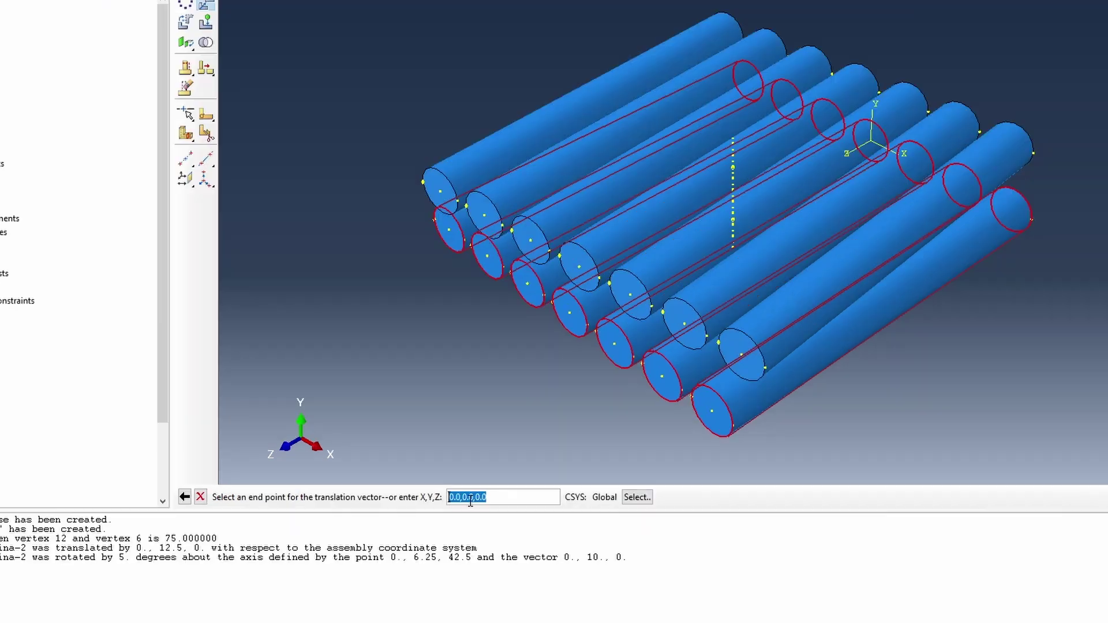
pyautogui.click(484, 517)
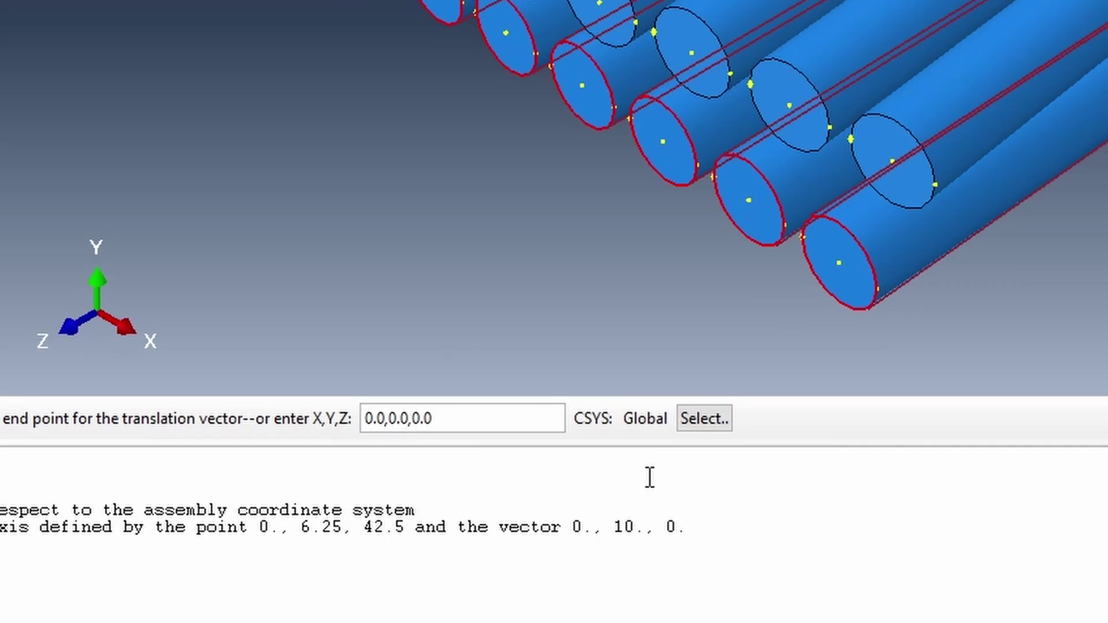
pyautogui.moveTo(388, 418); pyautogui.dragTo(407, 418)
pyautogui.write('25')
pyautogui.press('Return')
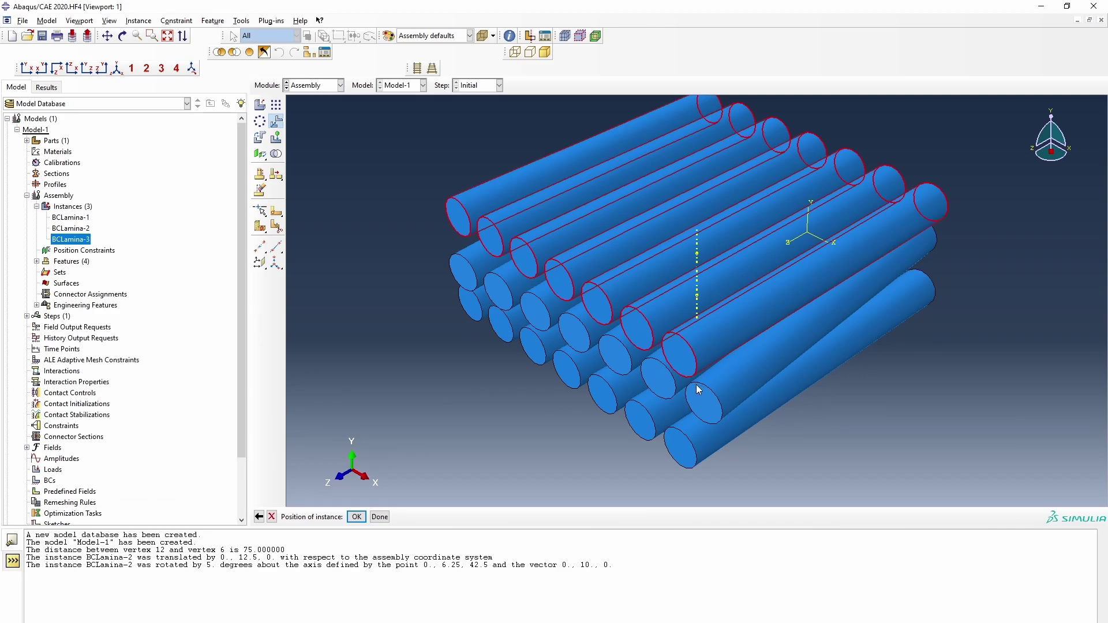
pyautogui.click(356, 516)
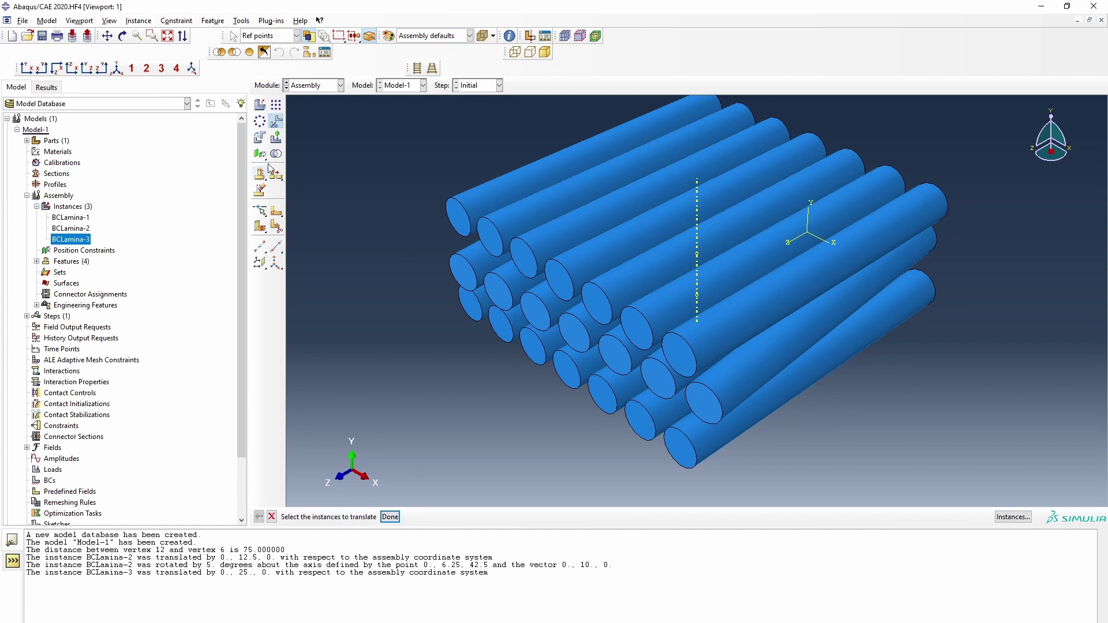
# Rotate BCLamina-3 by 10 degrees about the vertical datum axis
pyautogui.click(259, 137)
pyautogui.click(601, 302)
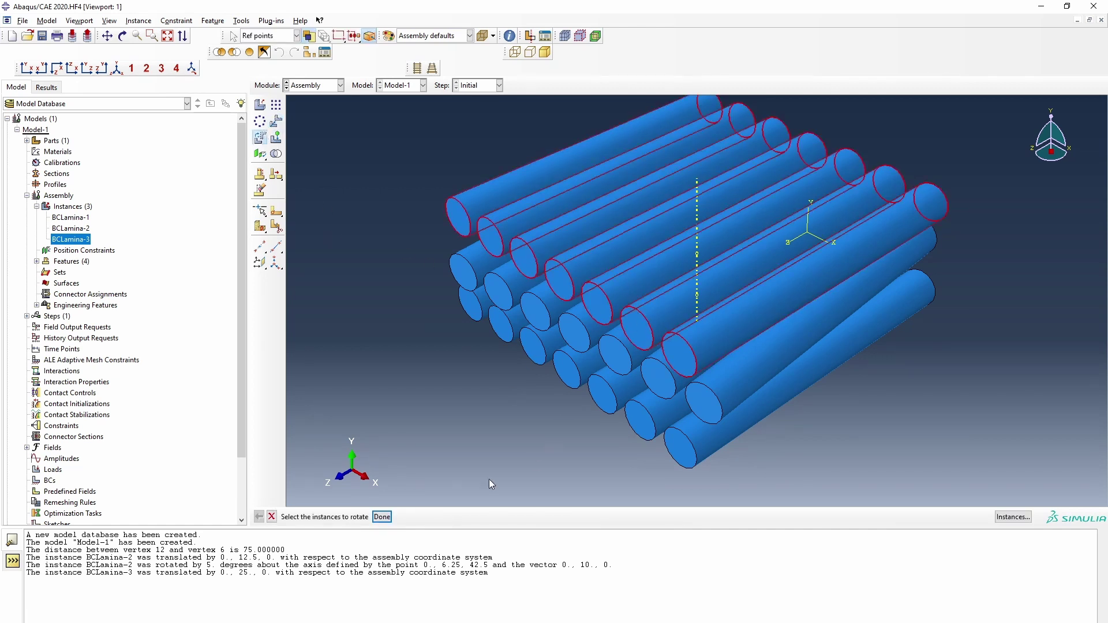
pyautogui.click(382, 516)
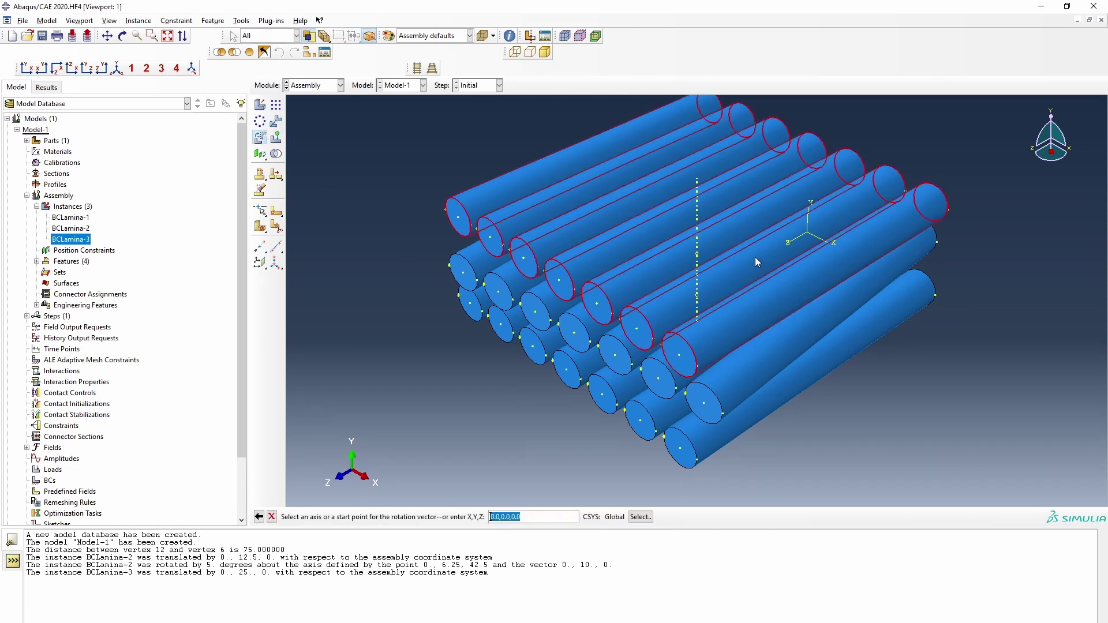
pyautogui.click(697, 215)
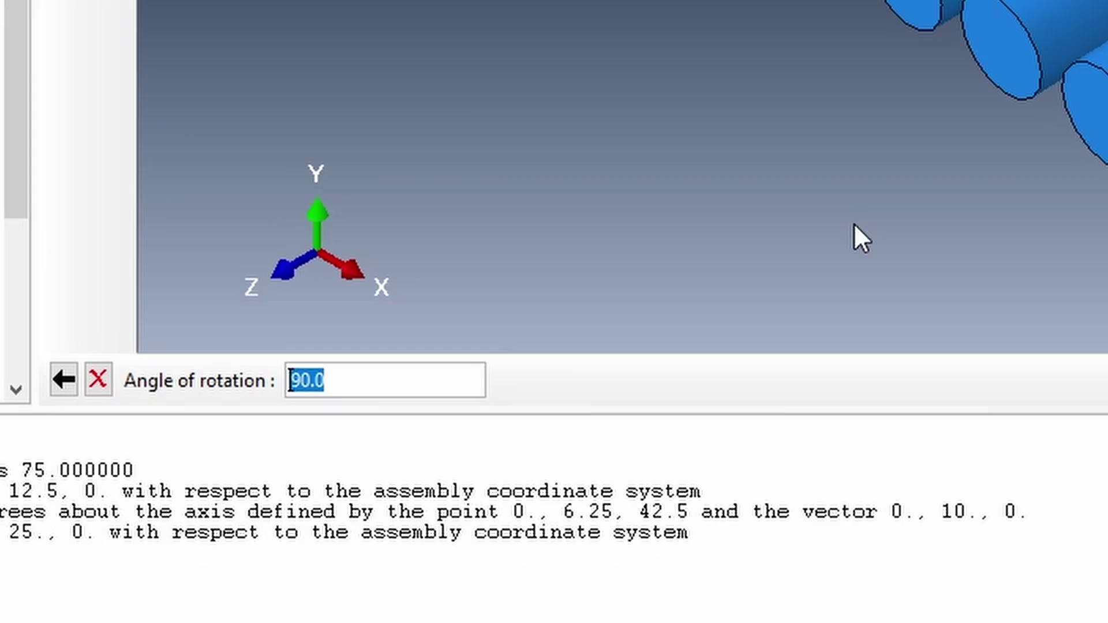
pyautogui.write('10')
pyautogui.press('Return')
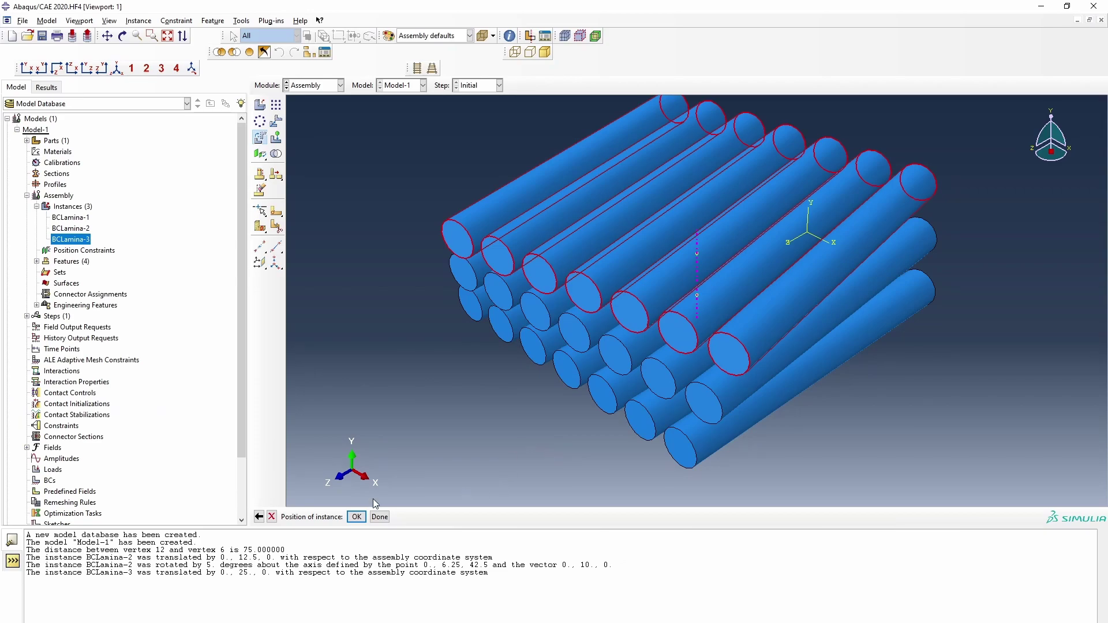
pyautogui.click(356, 516)
# Orbit, return to the isometric view, and collapse the Assembly branch
pyautogui.scroll(3, 458, 350)
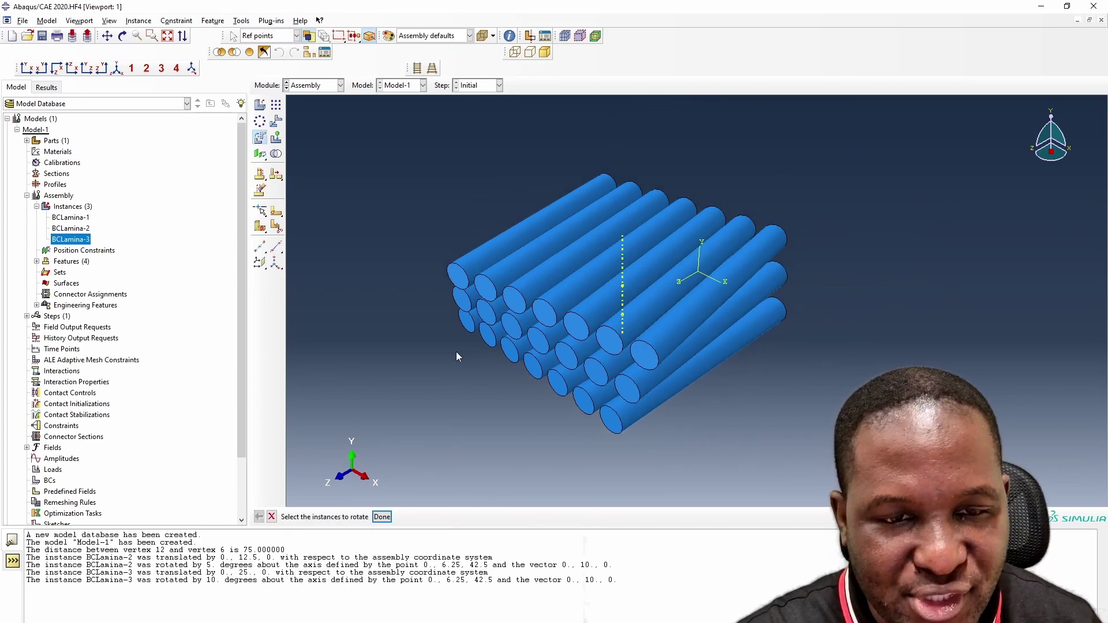
pyautogui.click(122, 37)
pyautogui.moveTo(564, 339); pyautogui.dragTo(591, 324)
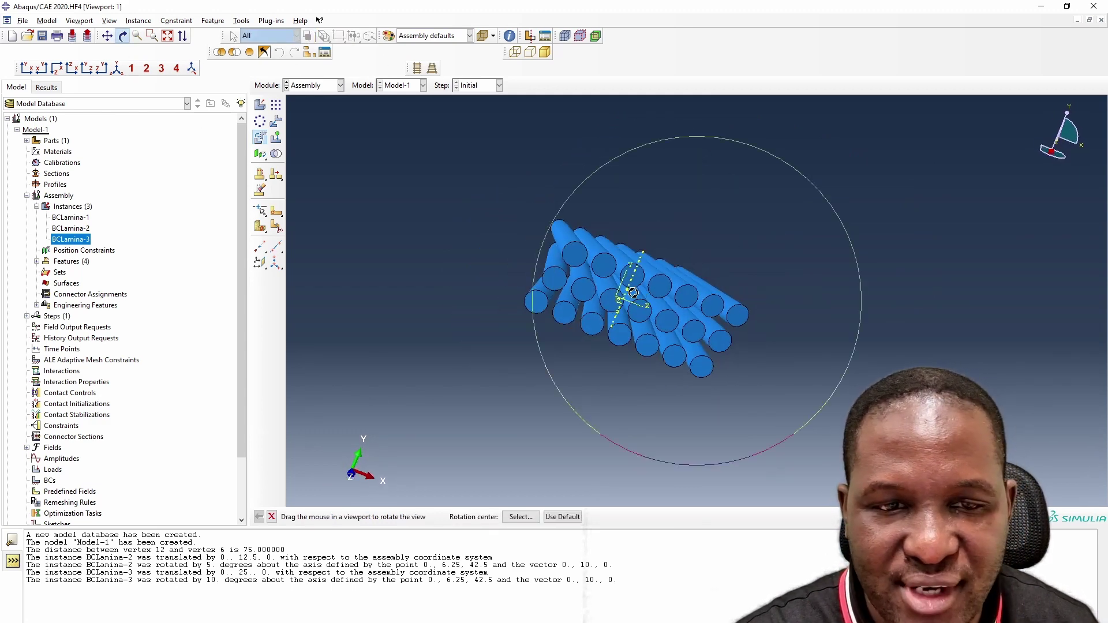
pyautogui.click(176, 68)
pyautogui.press('Escape')
pyautogui.click(36, 206)
pyautogui.click(26, 196)
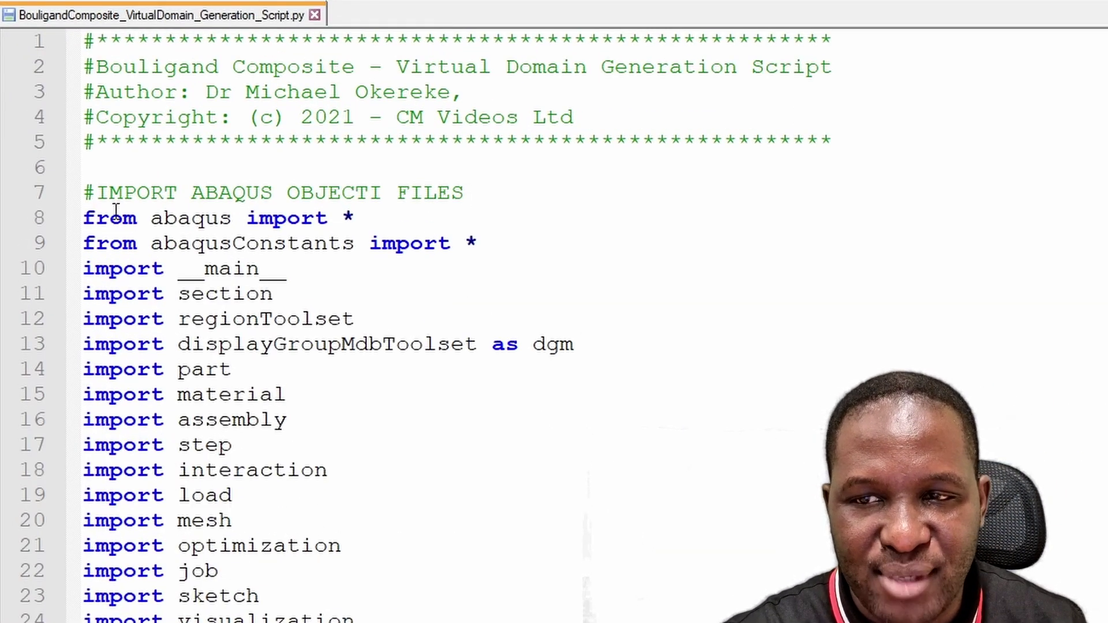
# Review the script's imports and its variables: fibreDiameter 10, volumeFraction 60, lamLength 200
pyautogui.moveTo(82, 193); pyautogui.dragTo(369, 620)
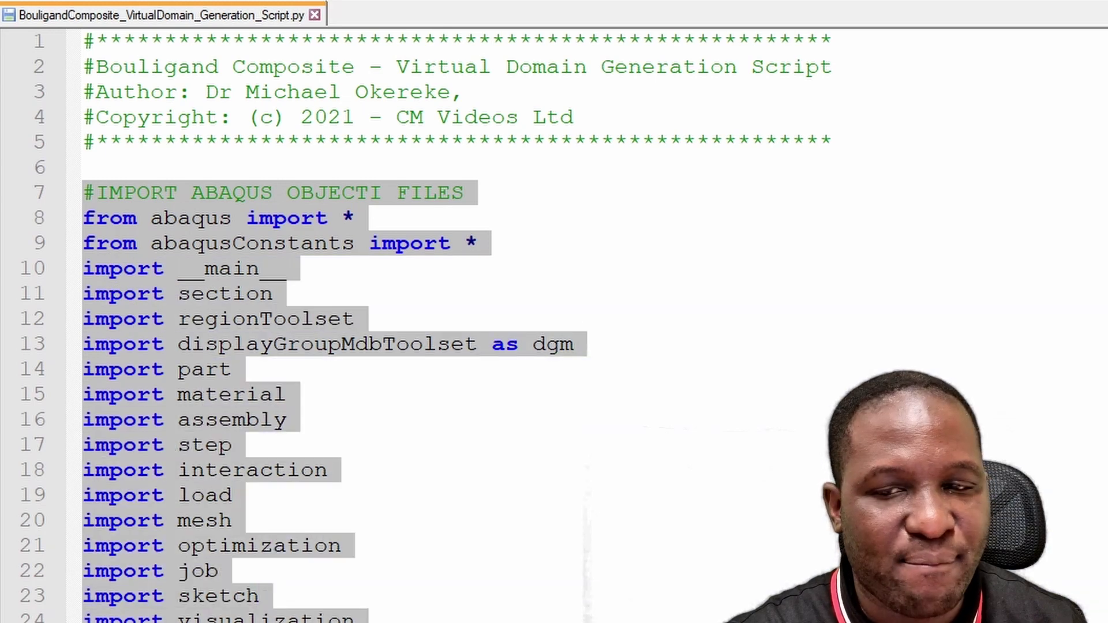
pyautogui.click(404, 597)
pyautogui.scroll(-6, 259, 262)
pyautogui.moveTo(234, 256); pyautogui.dragTo(52, 242)
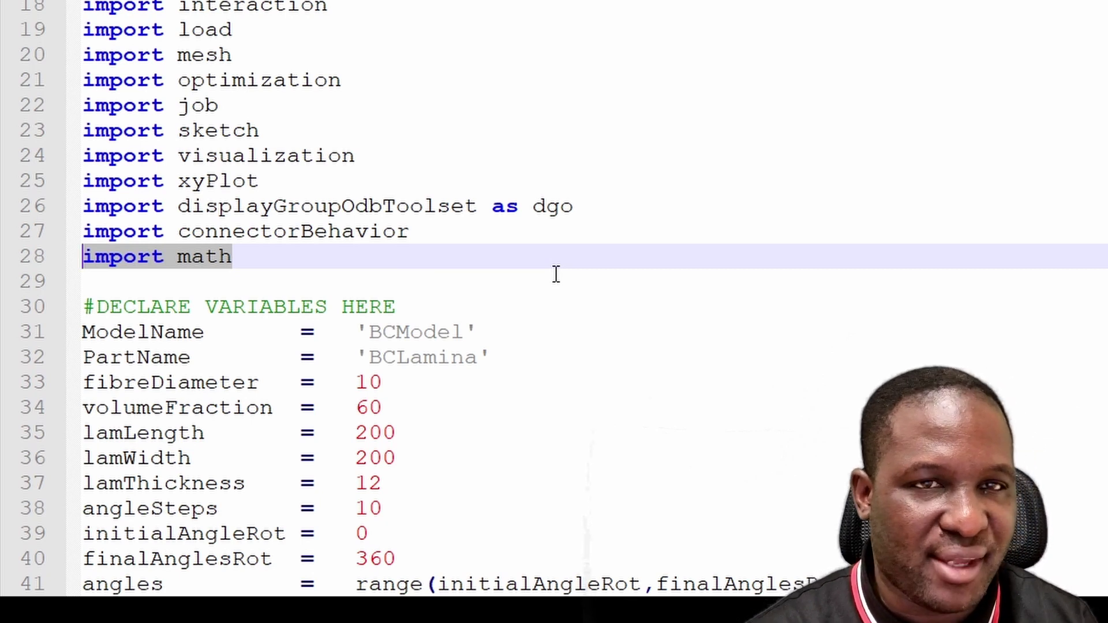
pyautogui.scroll(-1, 663, 245)
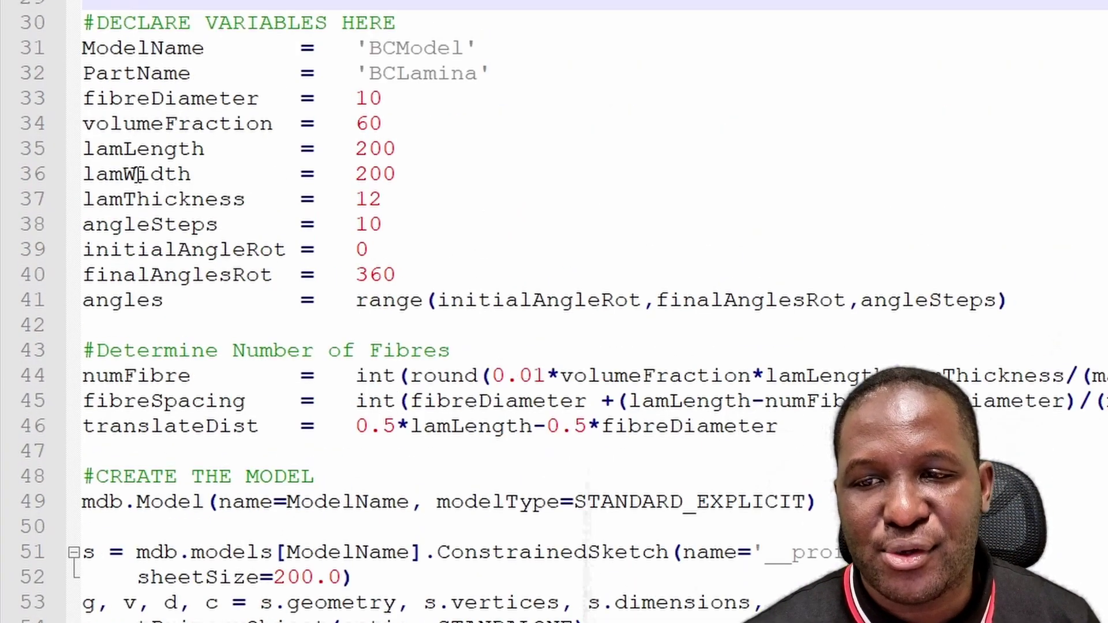
pyautogui.moveTo(88, 22); pyautogui.dragTo(1029, 314)
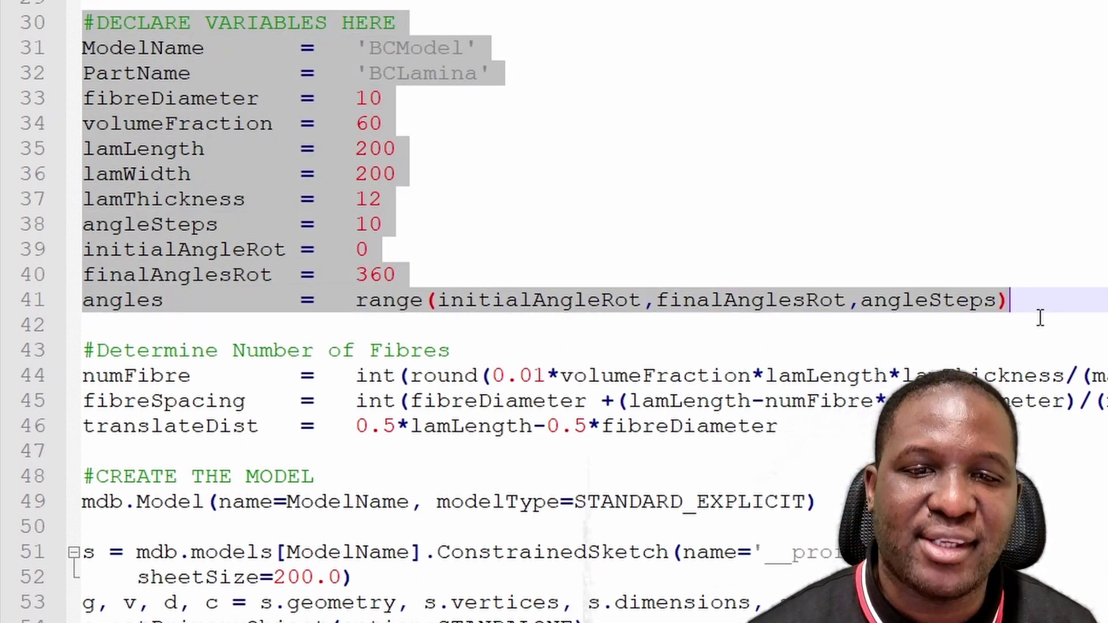
pyautogui.click(1048, 330)
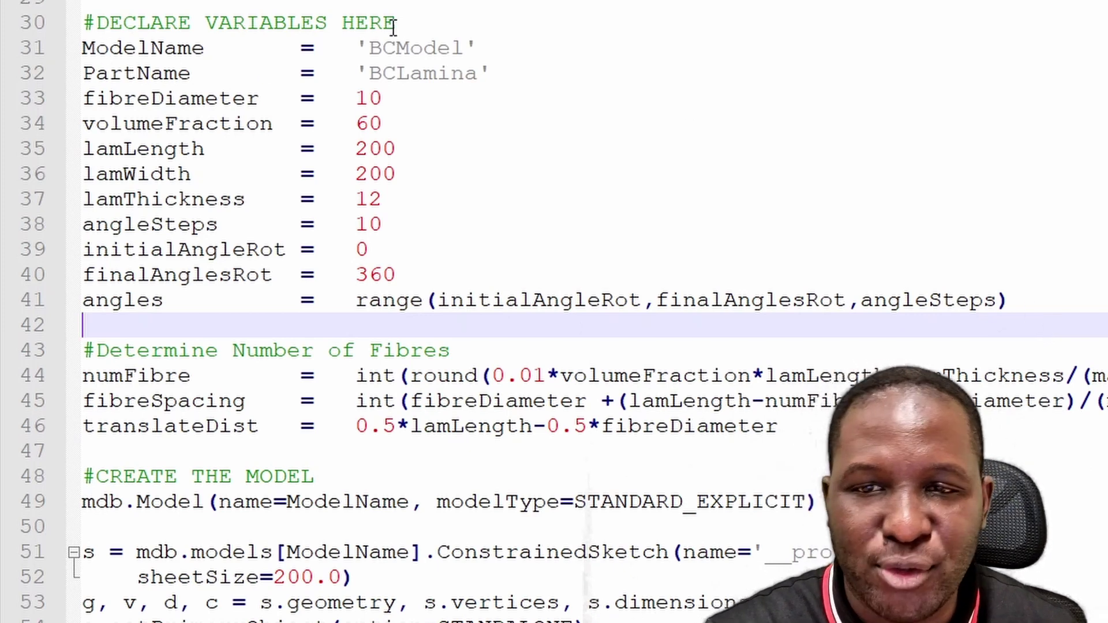
pyautogui.moveTo(461, 48); pyautogui.dragTo(369, 47)
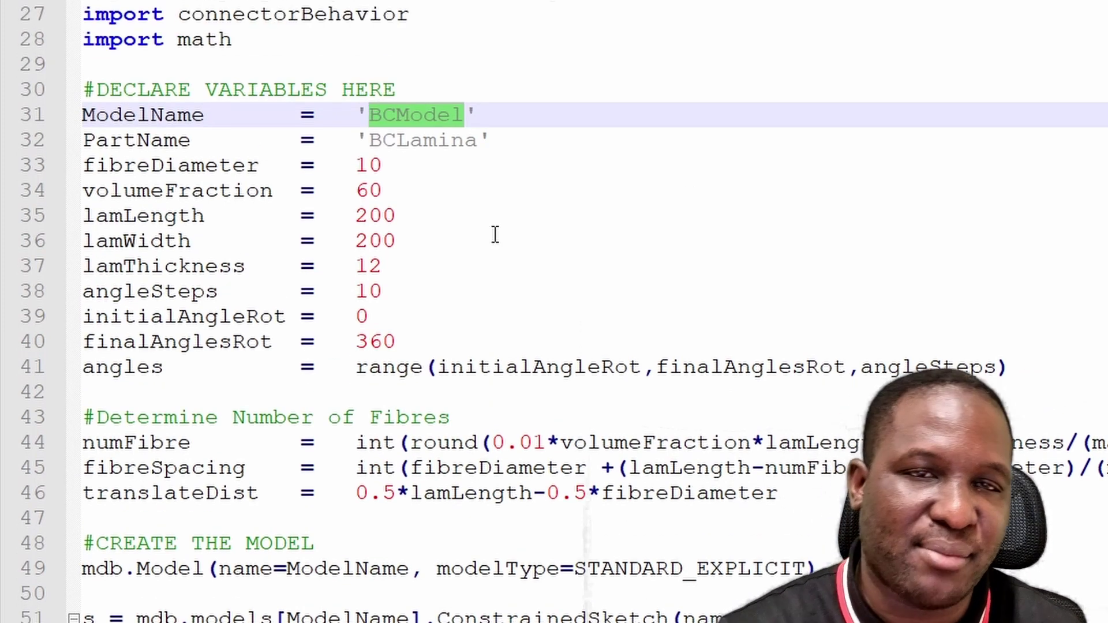
pyautogui.press('Right')
pyautogui.write('-1')
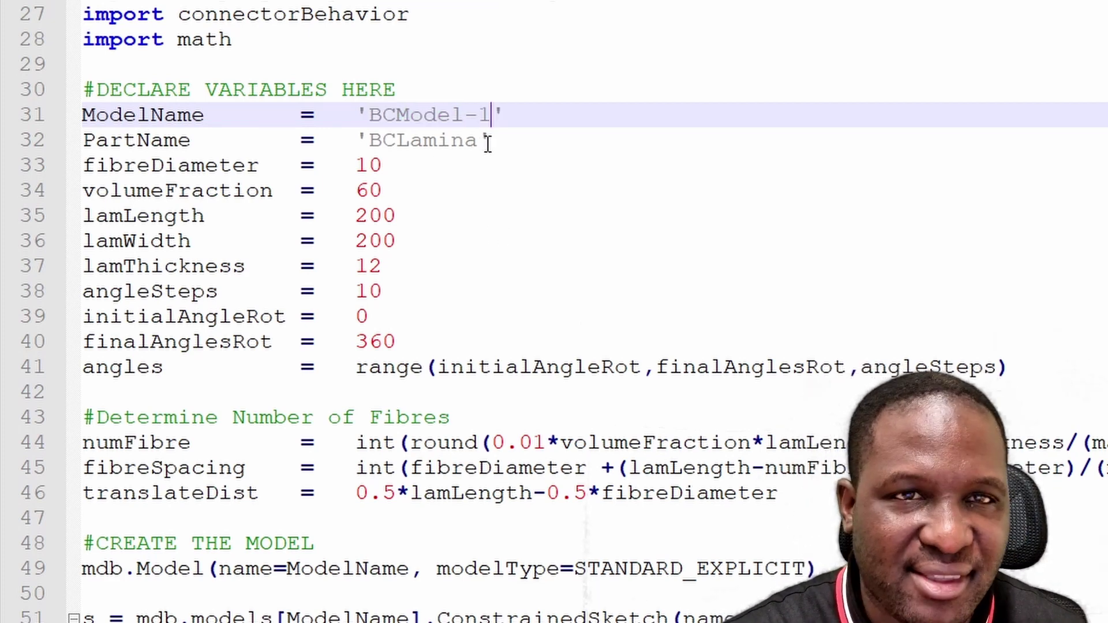
pyautogui.moveTo(383, 165); pyautogui.dragTo(359, 166)
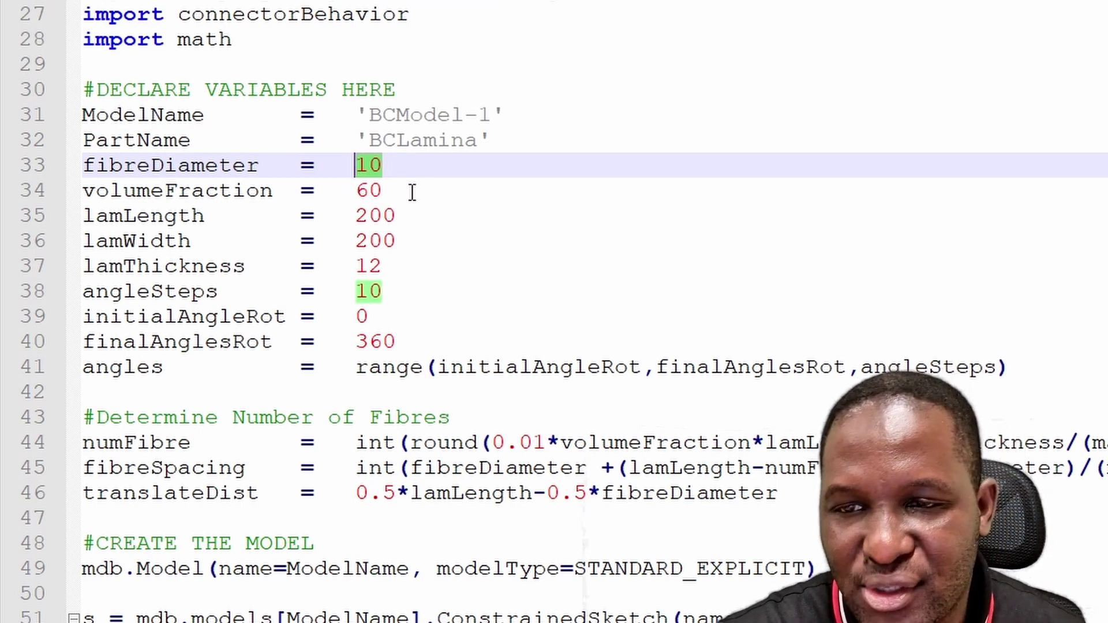
pyautogui.moveTo(387, 191); pyautogui.dragTo(358, 191)
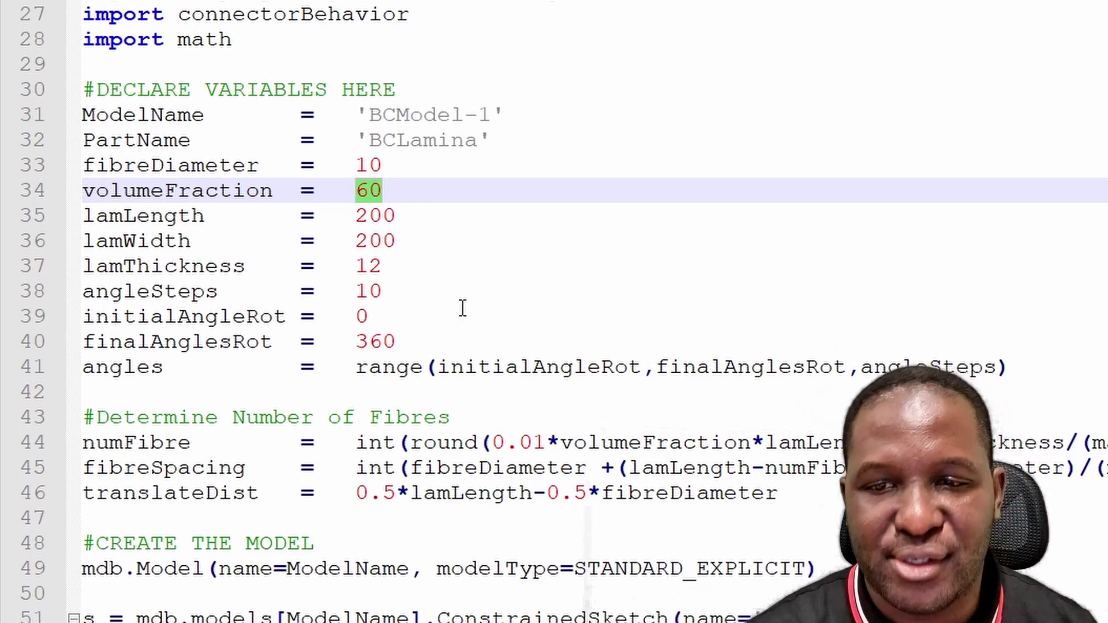
pyautogui.click(363, 316)
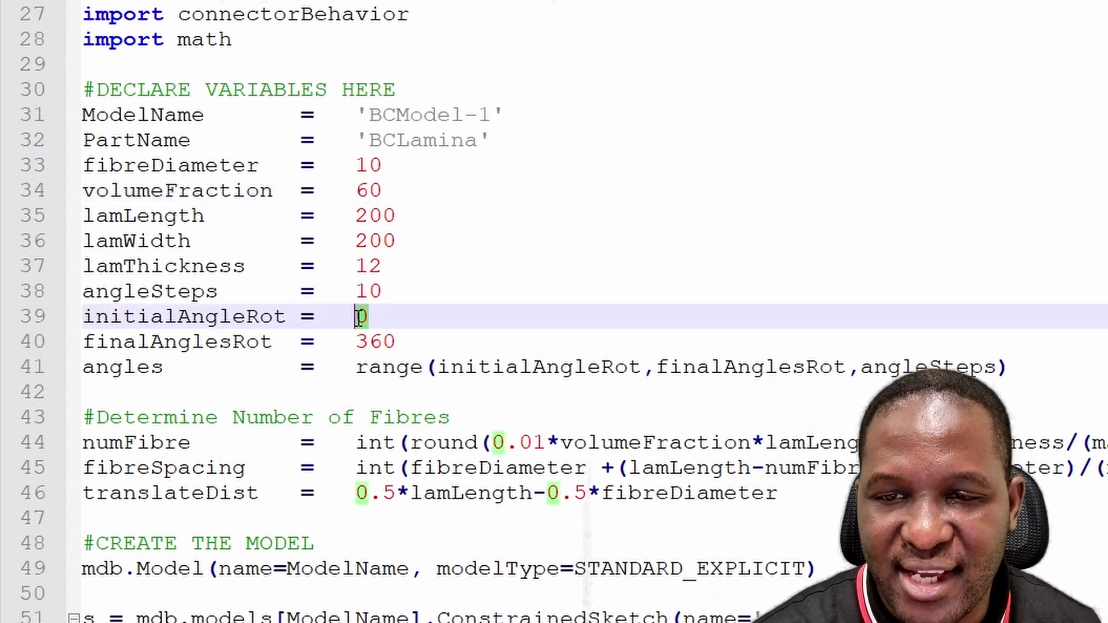
pyautogui.moveTo(398, 343); pyautogui.dragTo(358, 343)
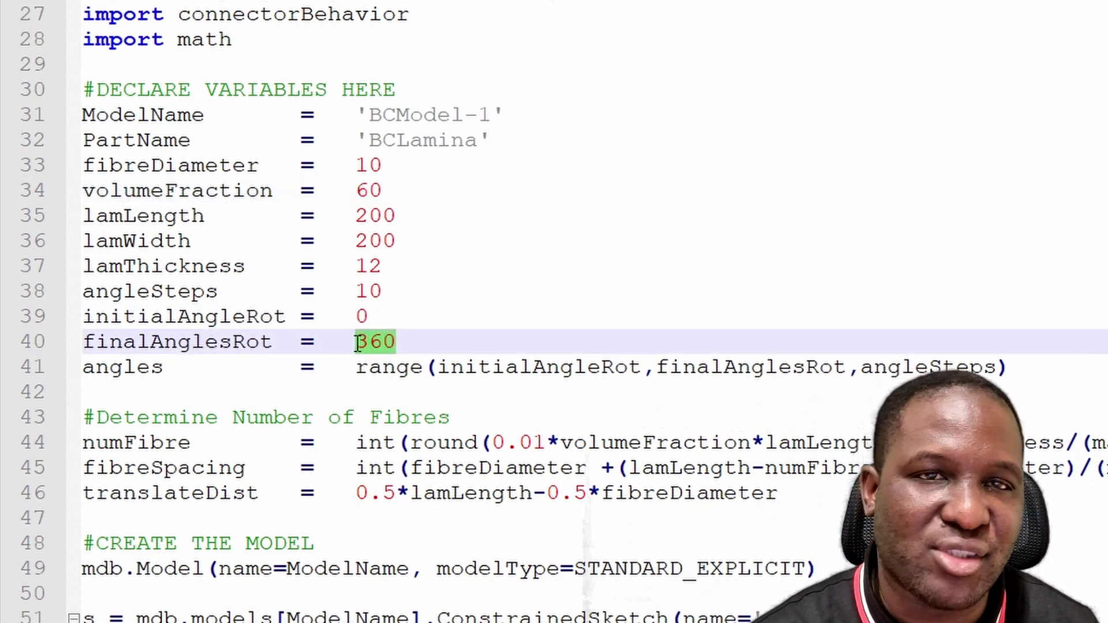
pyautogui.moveTo(83, 367); pyautogui.dragTo(110, 367)
pyautogui.click(408, 342)
pyautogui.moveTo(408, 342); pyautogui.dragTo(1035, 366)
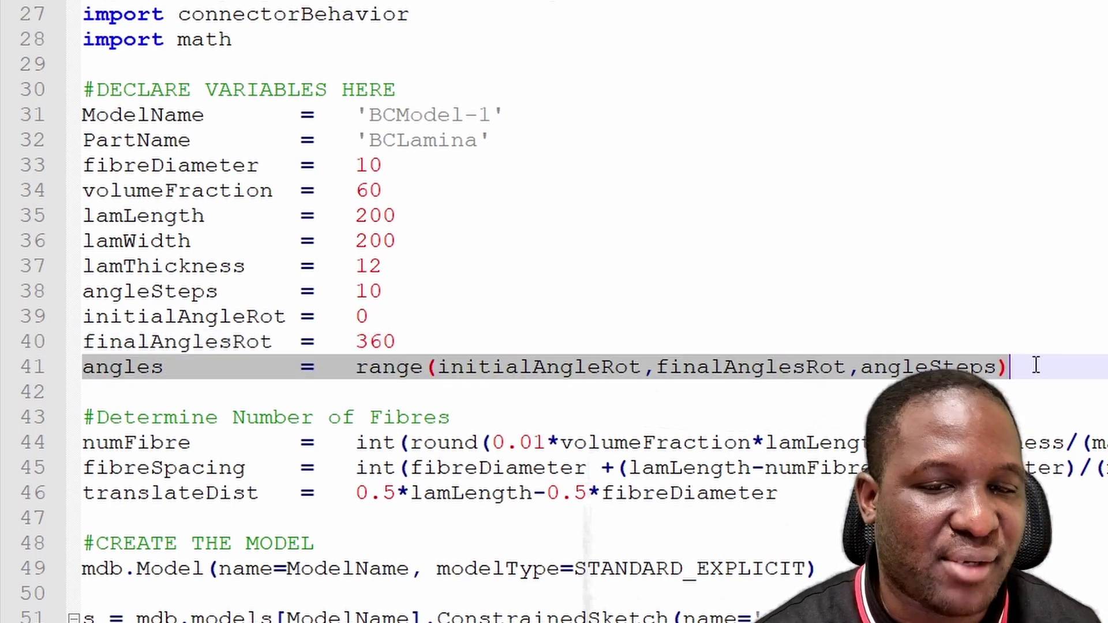
pyautogui.click(1072, 374)
pyautogui.scroll(-3, 1072, 374)
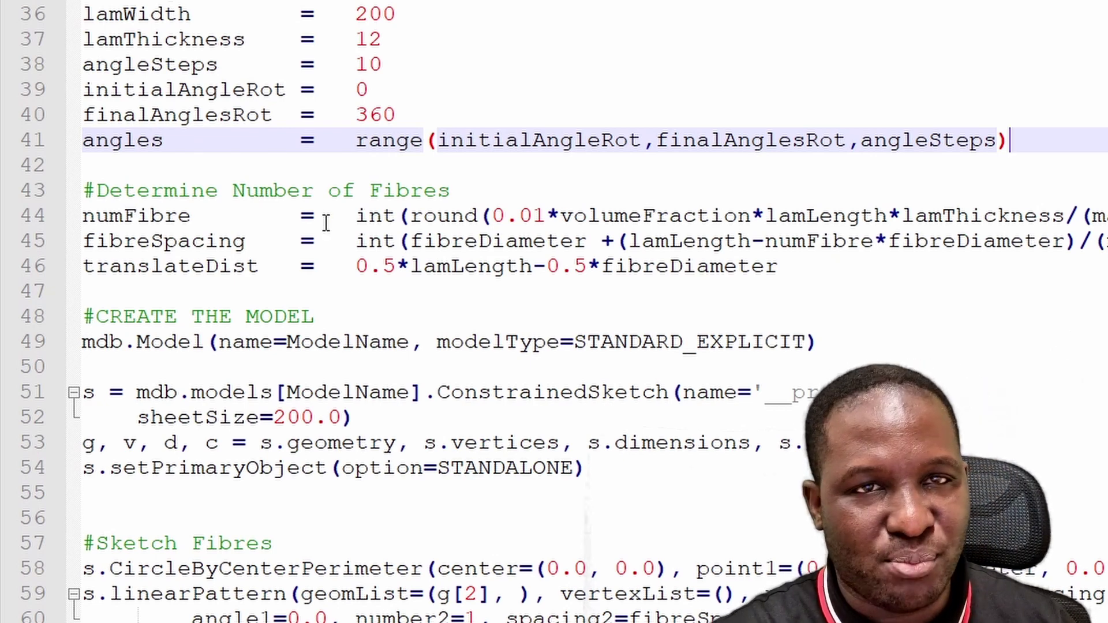
pyautogui.moveTo(87, 218)
pyautogui.mouseDown()
pyautogui.moveTo(444, 242)
pyautogui.moveTo(1073, 243)
pyautogui.moveTo(82, 242)
pyautogui.mouseUp()
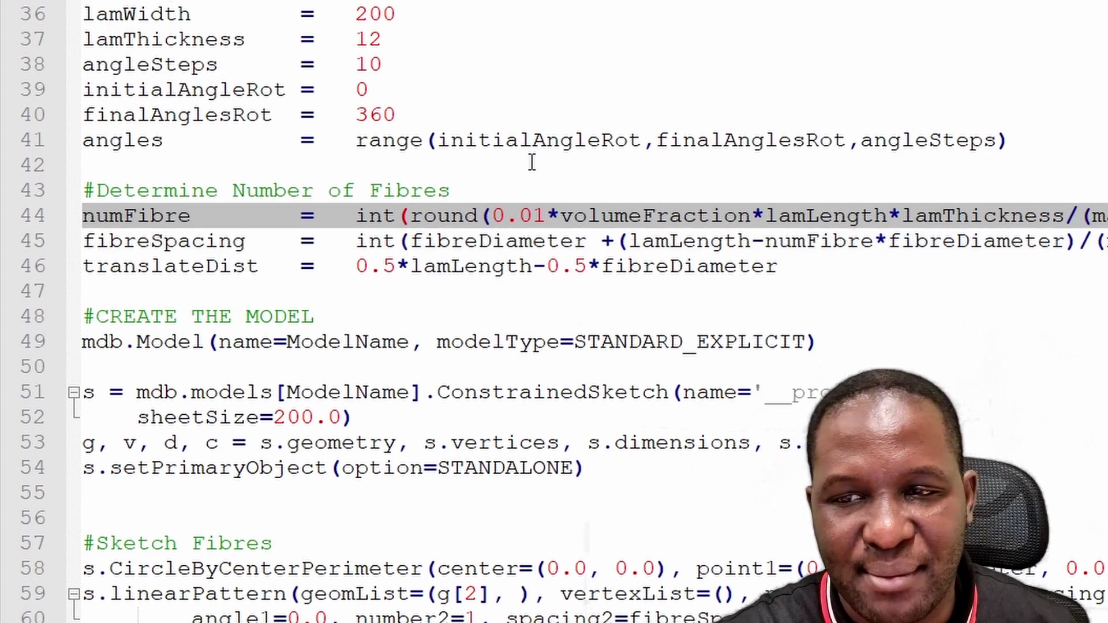
pyautogui.click(124, 239)
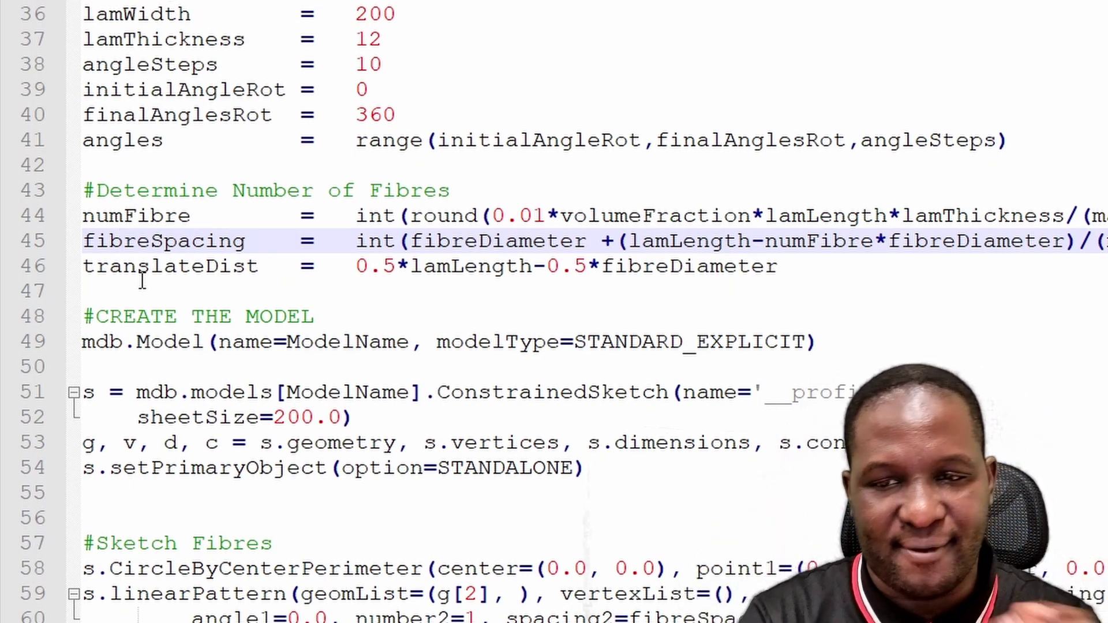
pyautogui.moveTo(83, 316); pyautogui.dragTo(910, 346)
pyautogui.scroll(-2, 715, 381)
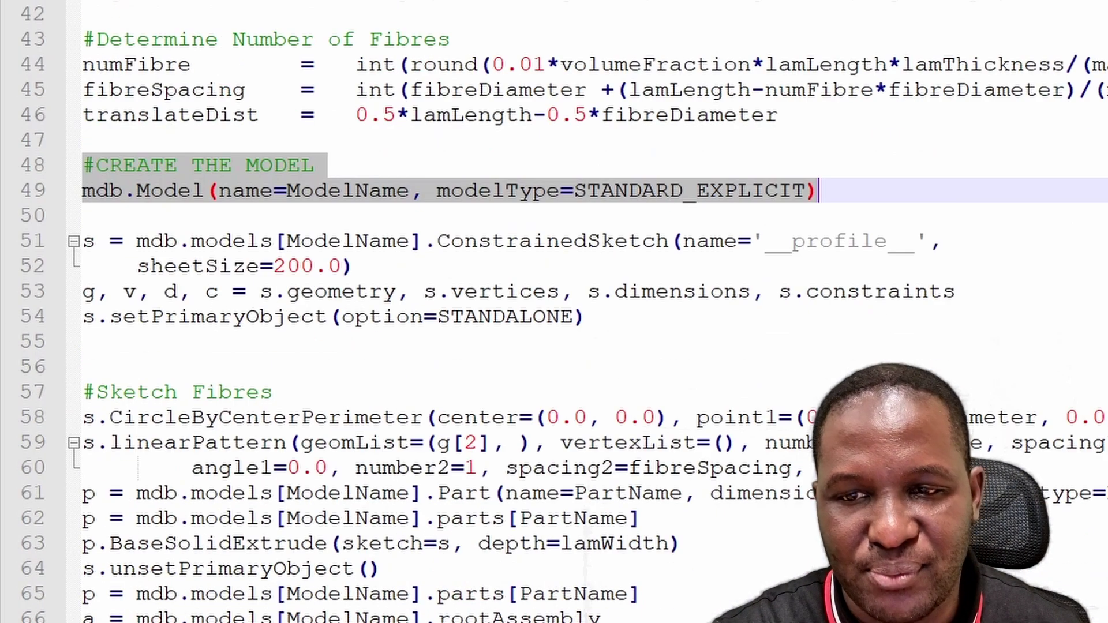
pyautogui.scroll(-2, 277, 254)
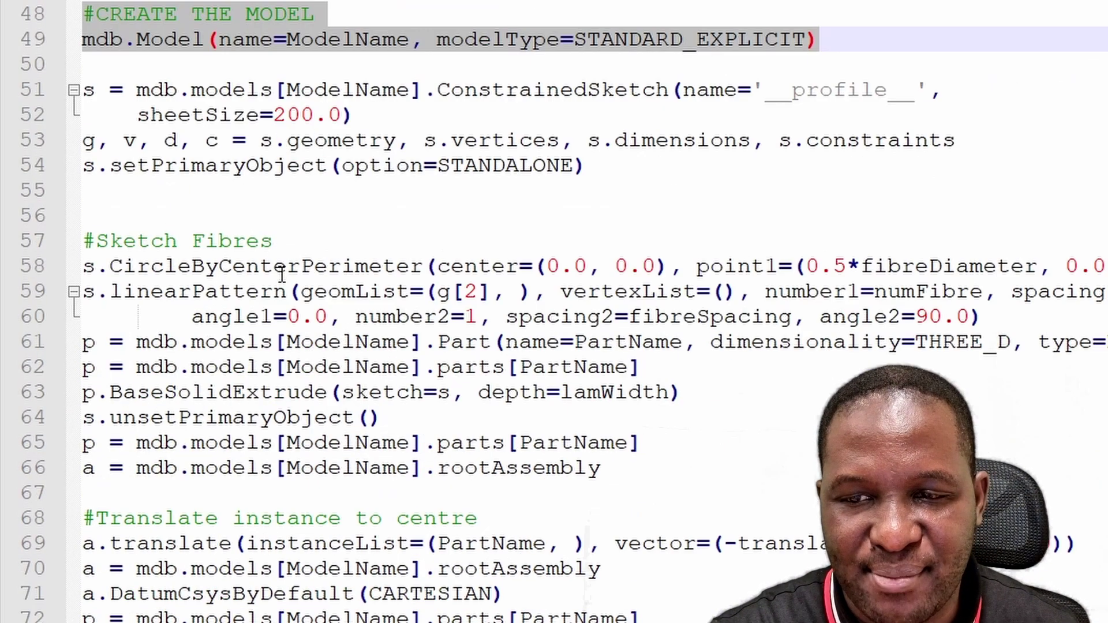
pyautogui.moveTo(85, 240); pyautogui.dragTo(614, 468)
pyautogui.scroll(-3, 630, 500)
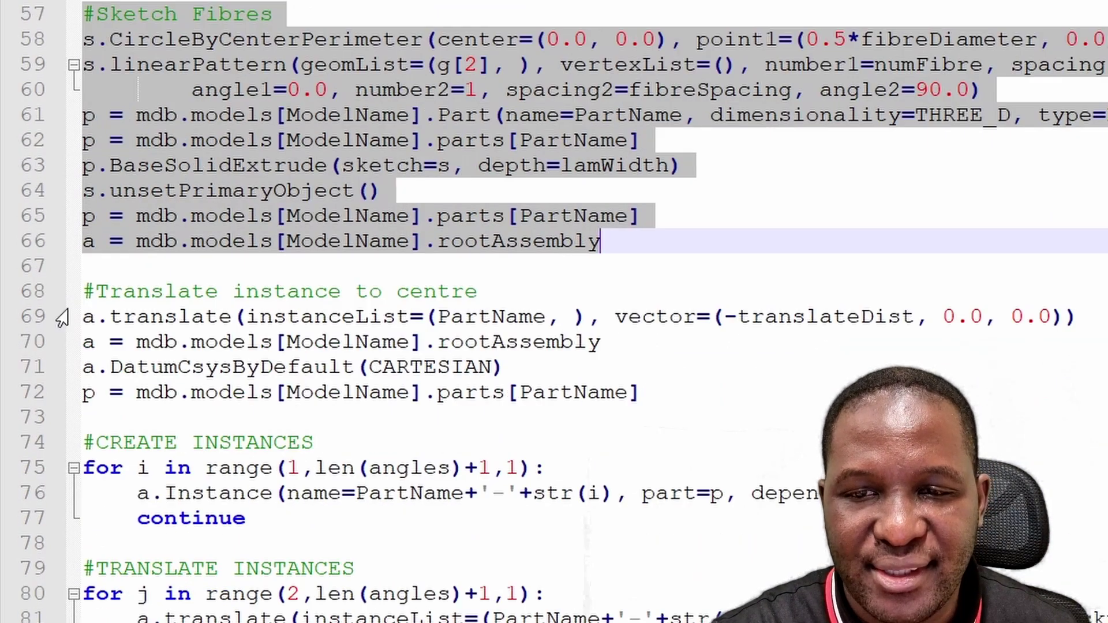
pyautogui.moveTo(89, 292); pyautogui.dragTo(698, 404)
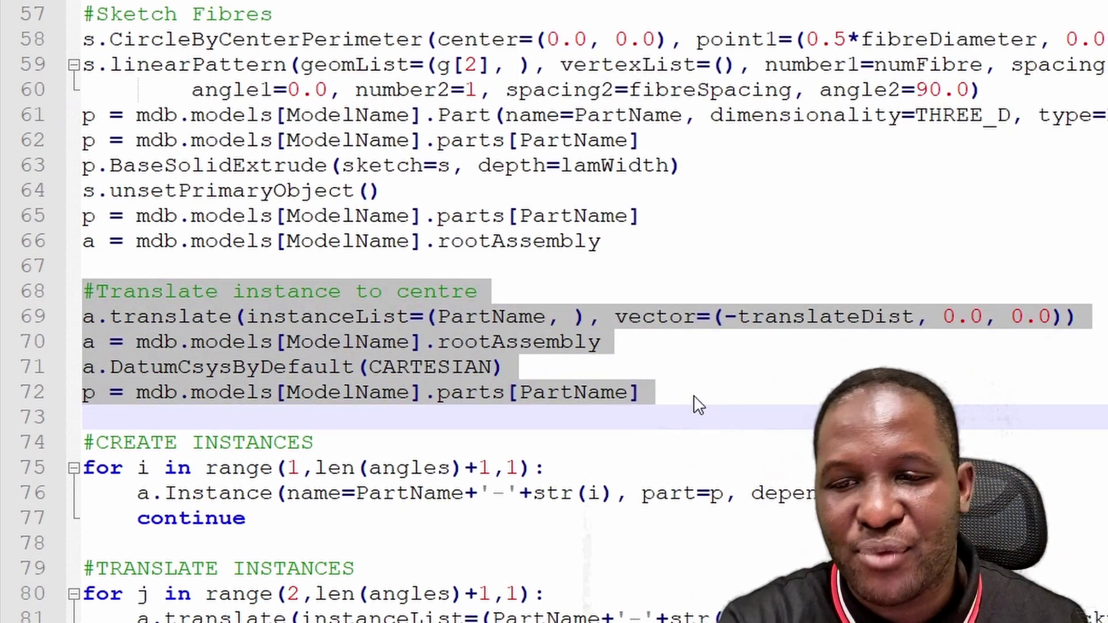
pyautogui.moveTo(273, 518); pyautogui.dragTo(55, 444)
pyautogui.scroll(-1, 225, 454)
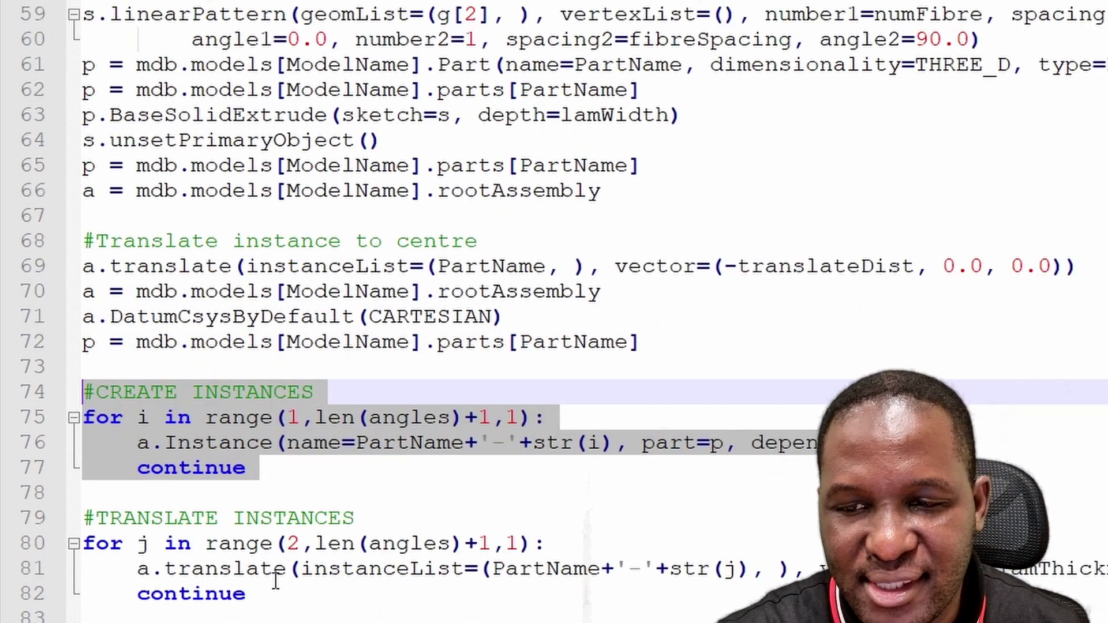
pyautogui.moveTo(272, 593); pyautogui.dragTo(105, 398)
pyautogui.scroll(-2, 154, 568)
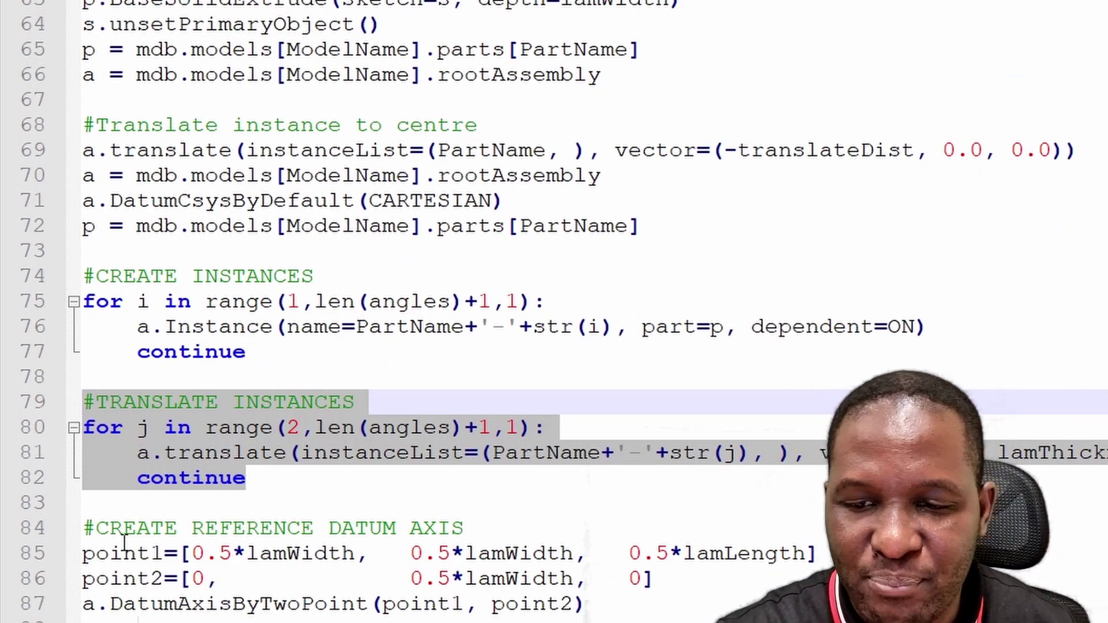
pyautogui.moveTo(85, 527); pyautogui.dragTo(601, 439)
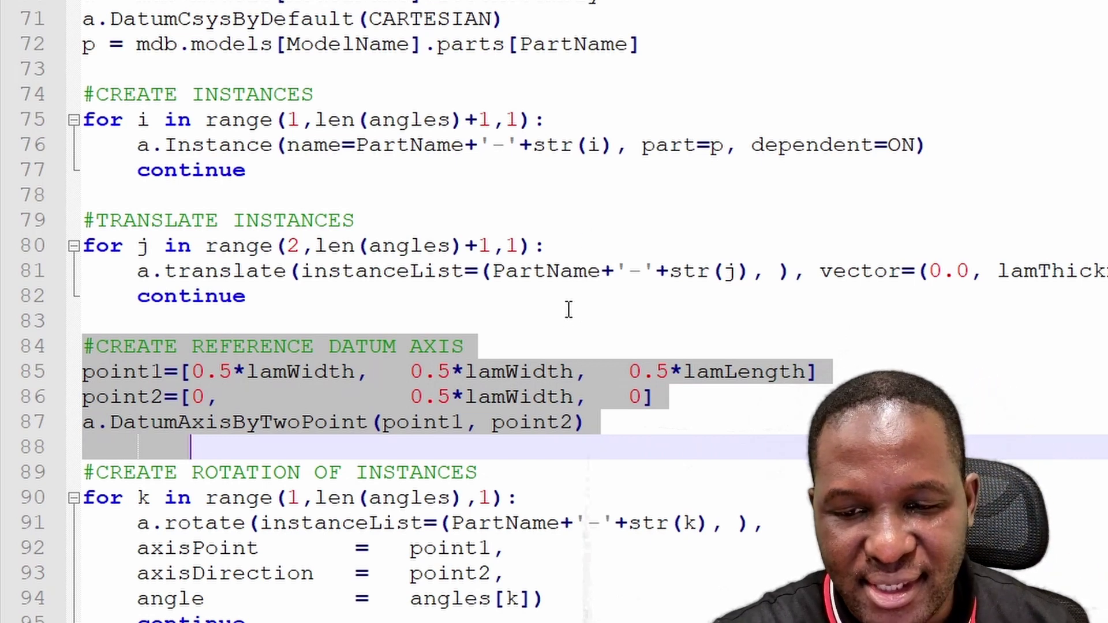
pyautogui.moveTo(254, 618); pyautogui.dragTo(85, 476)
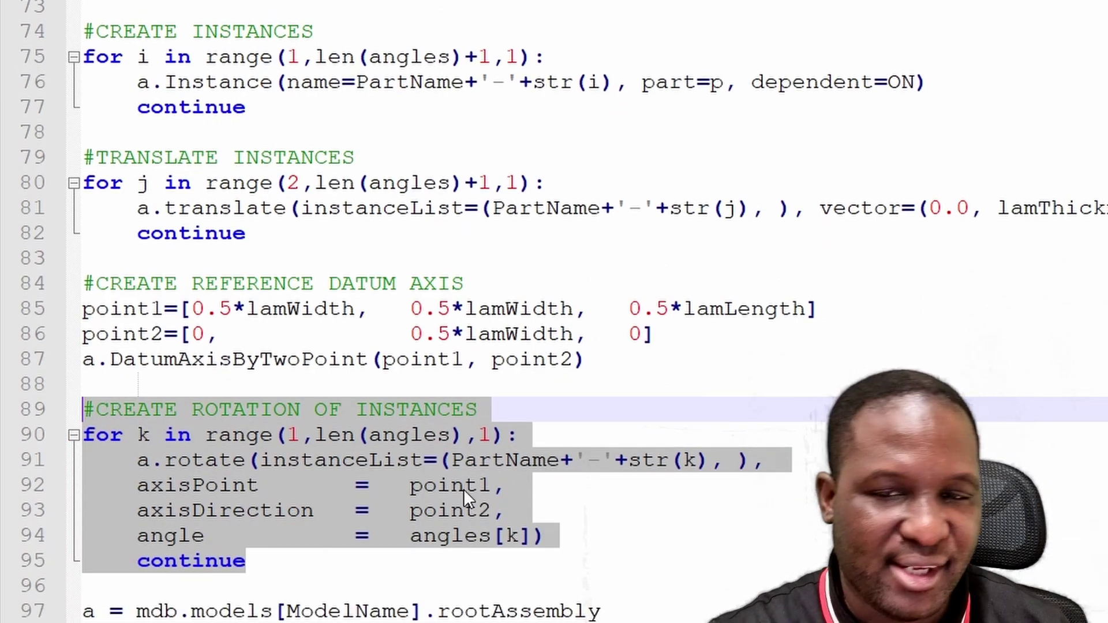
pyautogui.scroll(18, 487, 354)
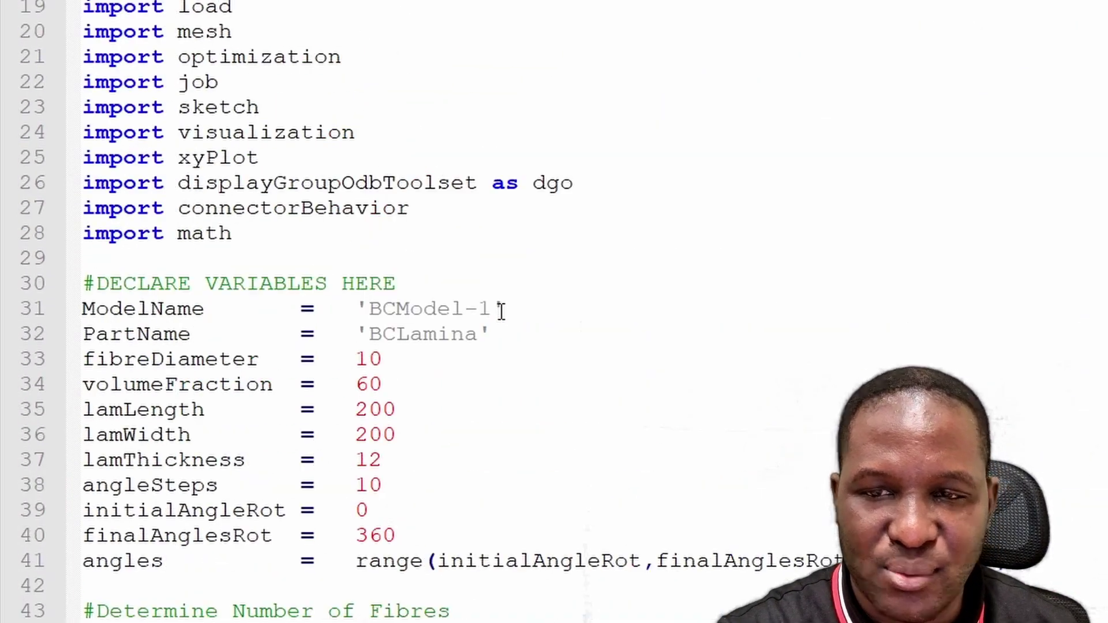
# Check the lamLength line in the variable block, then select the whole script with Ctrl+A
pyautogui.scroll(1, 501, 309)
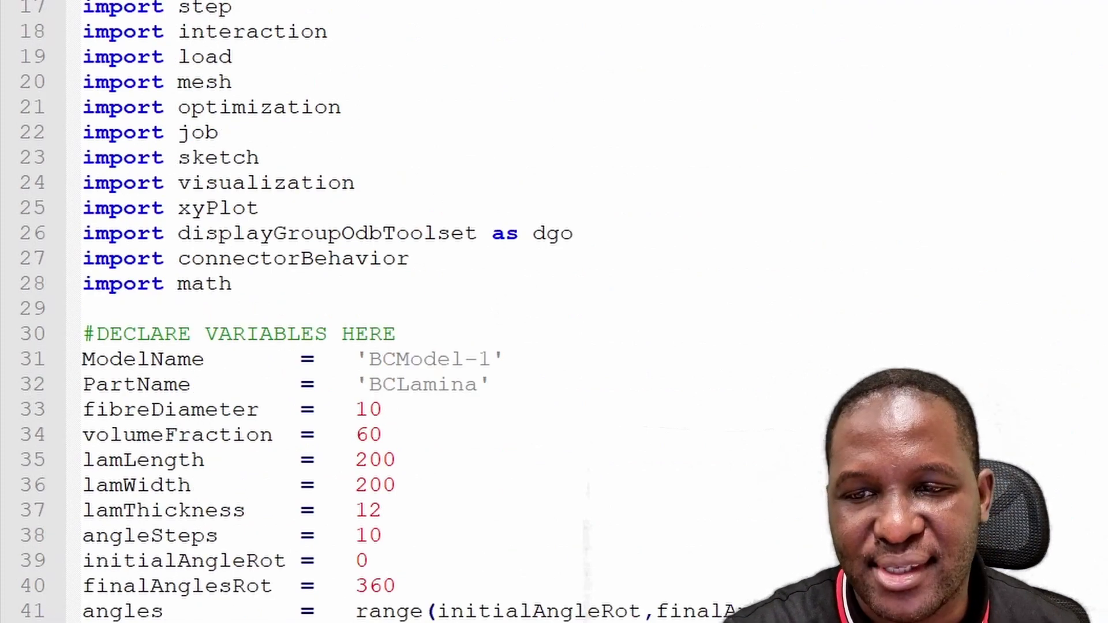
pyautogui.click(536, 116)
pyautogui.scroll(-5, 545, 124)
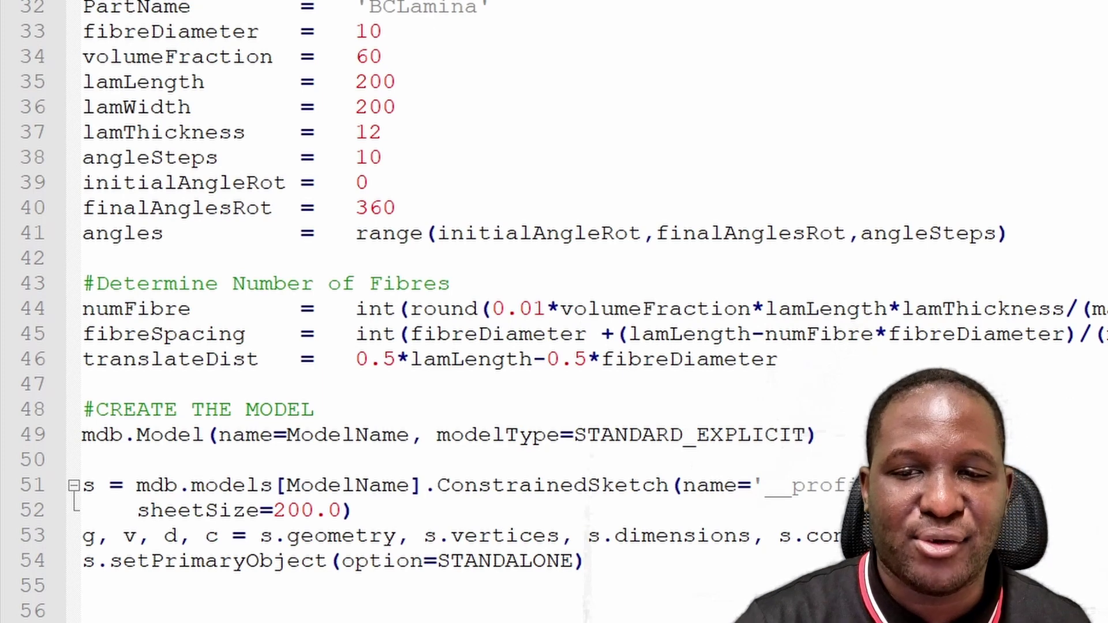
pyautogui.scroll(2, 369, 134)
pyautogui.moveTo(369, 134); pyautogui.dragTo(493, 136)
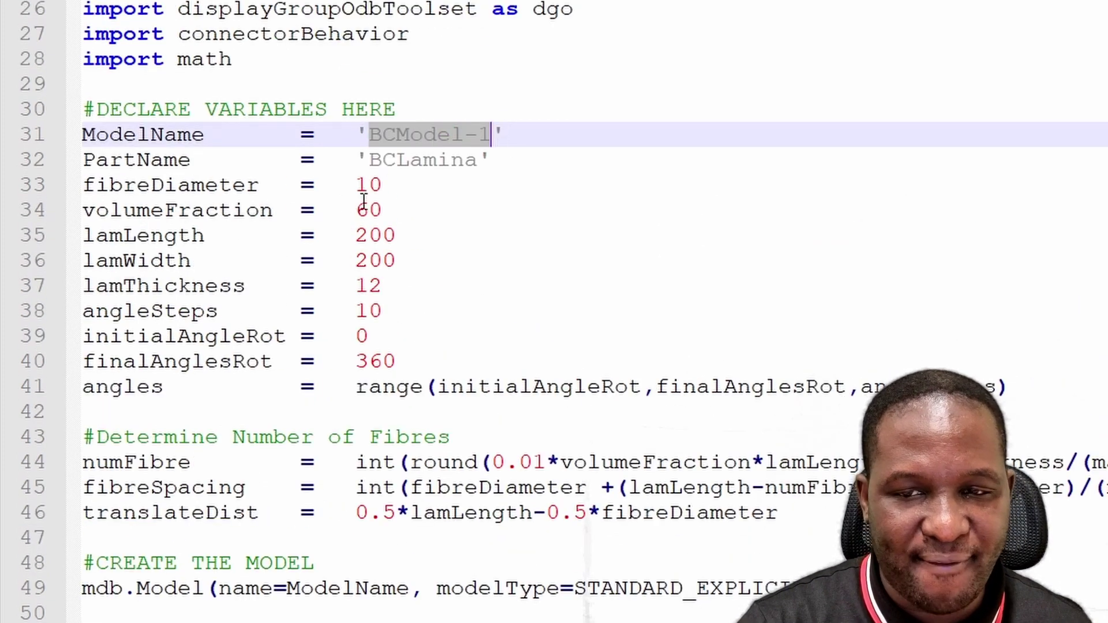
pyautogui.click(386, 196)
pyautogui.tripleClick(455, 232)
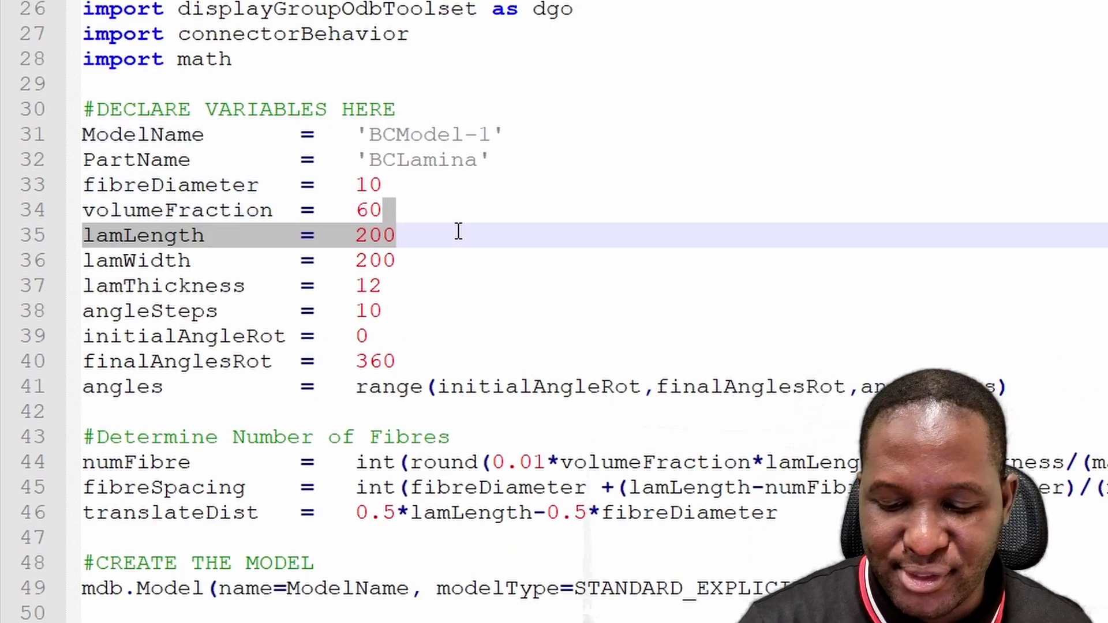
pyautogui.hotkey('ctrl', 'a')
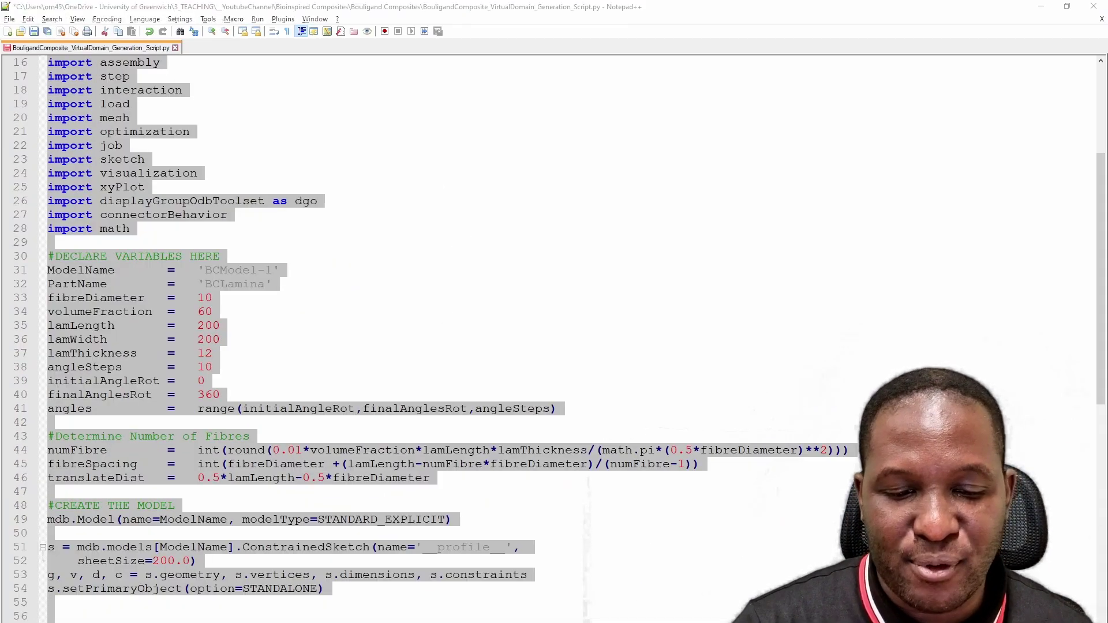
# Paste the script into the Abaqus Python command line to build BCModel-1
pyautogui.hotkey('alt', 'Tab')
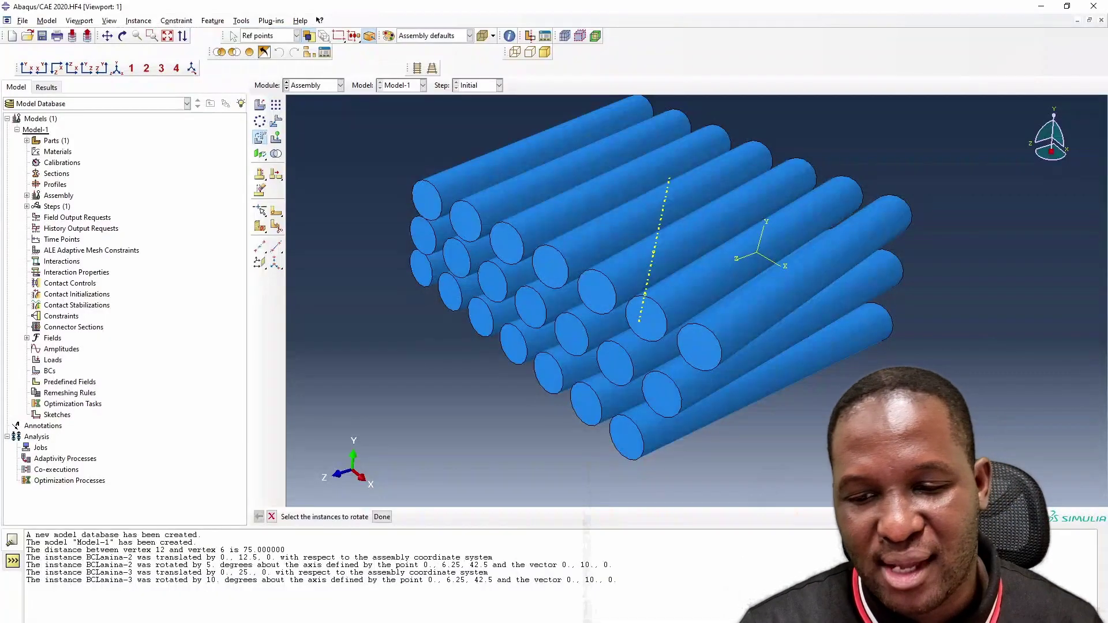
pyautogui.click(12, 562)
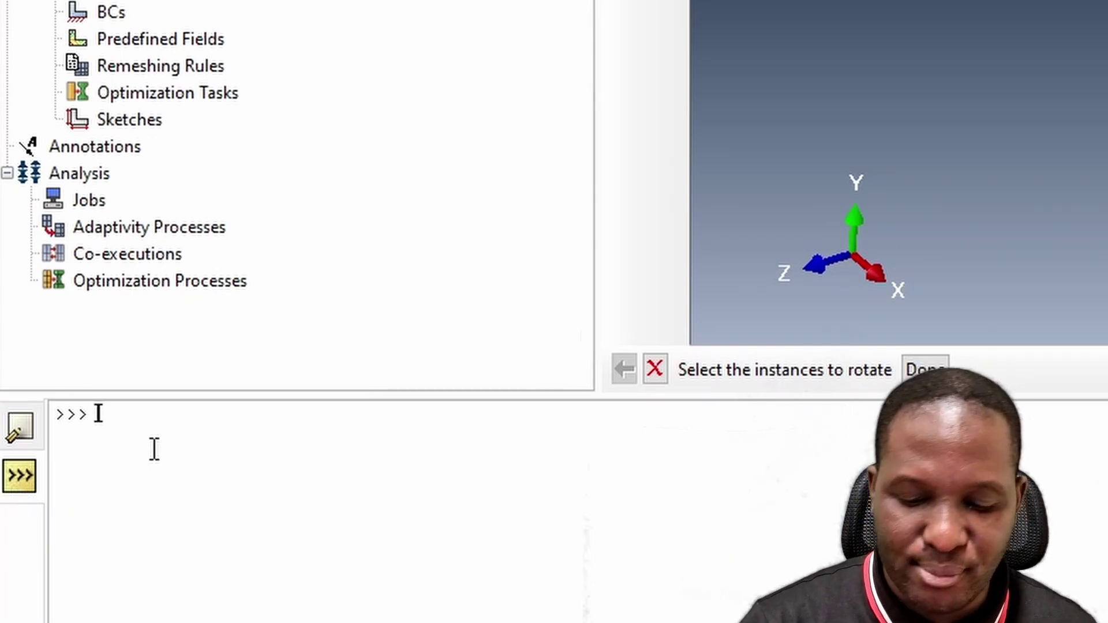
pyautogui.hotkey('ctrl', 'v')
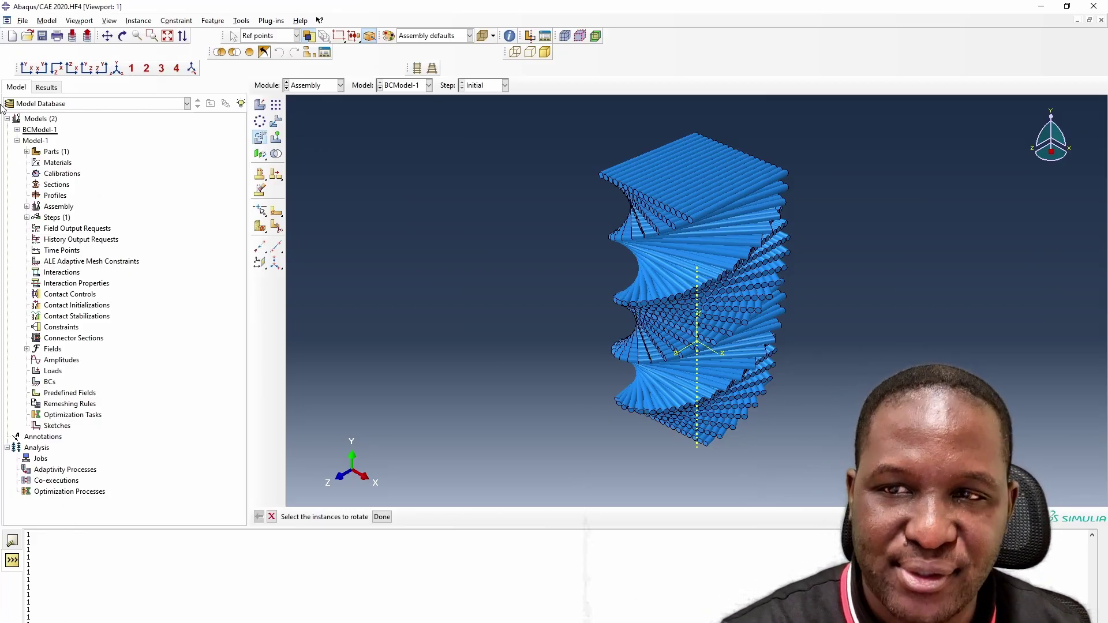
# Colour the helical fibre stack by part instance and rotate it so the rods stand vertically
pyautogui.click(122, 36)
pyautogui.moveTo(710, 323); pyautogui.dragTo(571, 355)
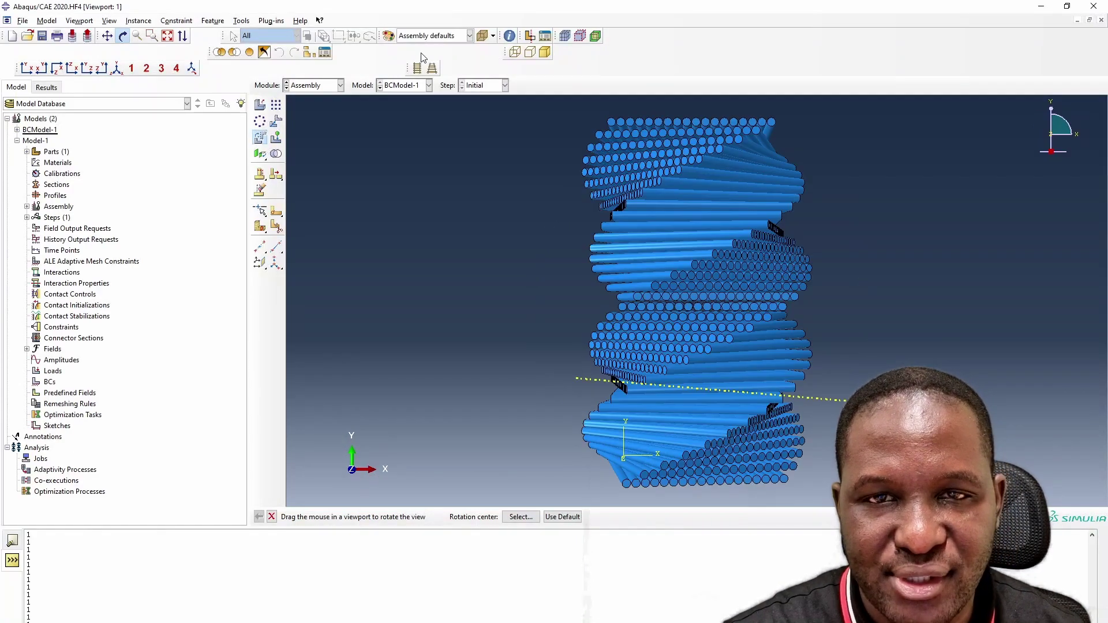
pyautogui.click(426, 35)
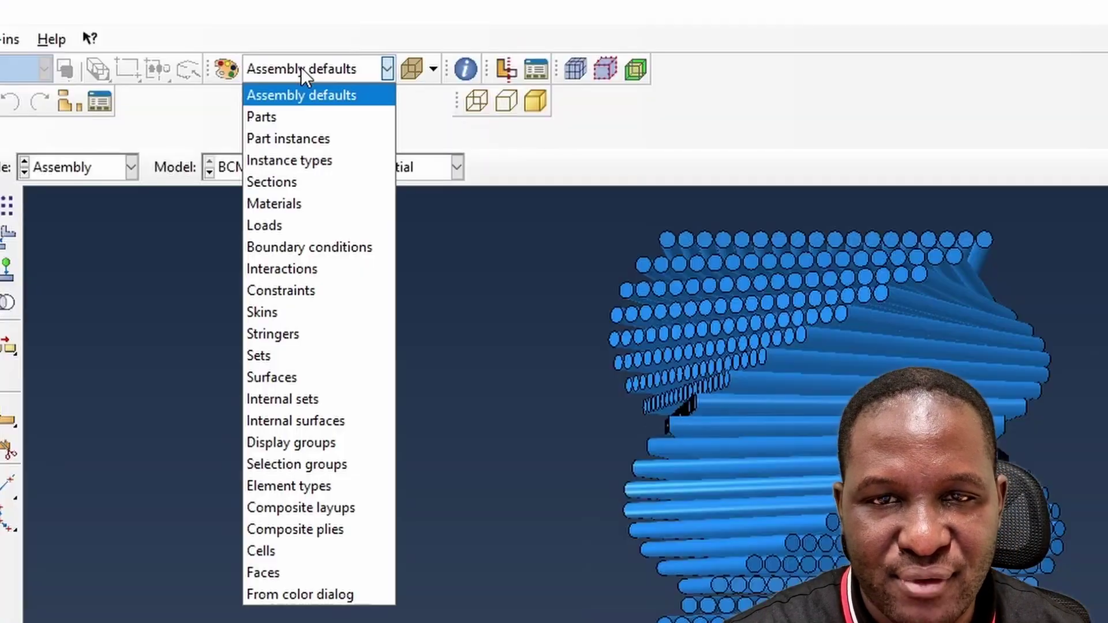
pyautogui.click(310, 549)
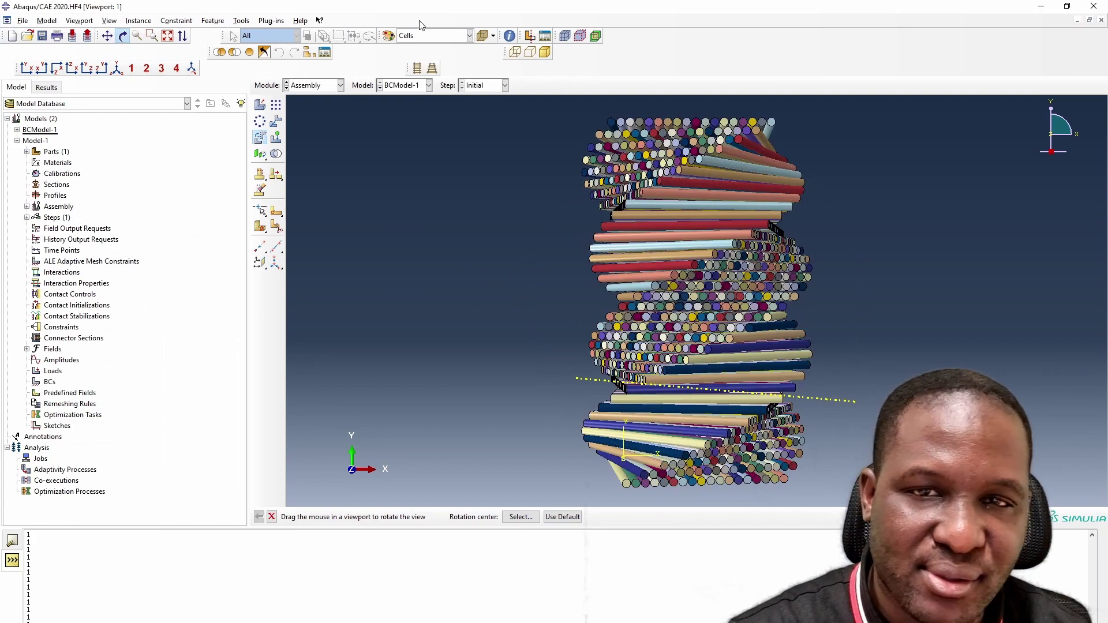
pyautogui.click(424, 36)
pyautogui.click(433, 72)
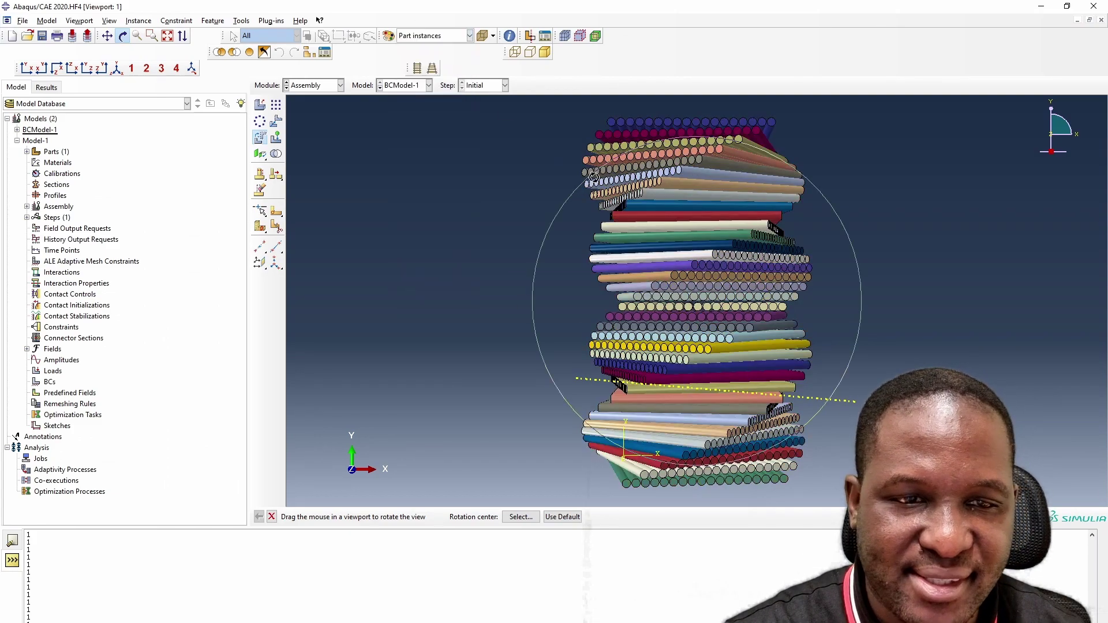
pyautogui.moveTo(752, 284); pyautogui.dragTo(625, 288)
pyautogui.moveTo(625, 214); pyautogui.dragTo(668, 349)
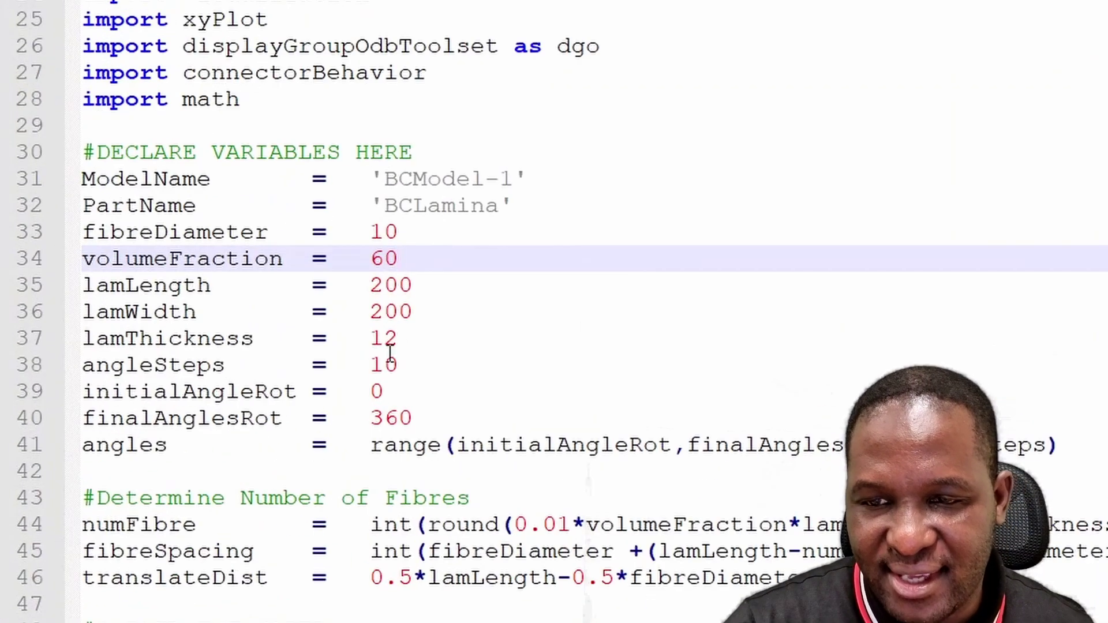
# Change angleSteps from 10 to 5 in the script
pyautogui.moveTo(392, 365); pyautogui.dragTo(374, 367)
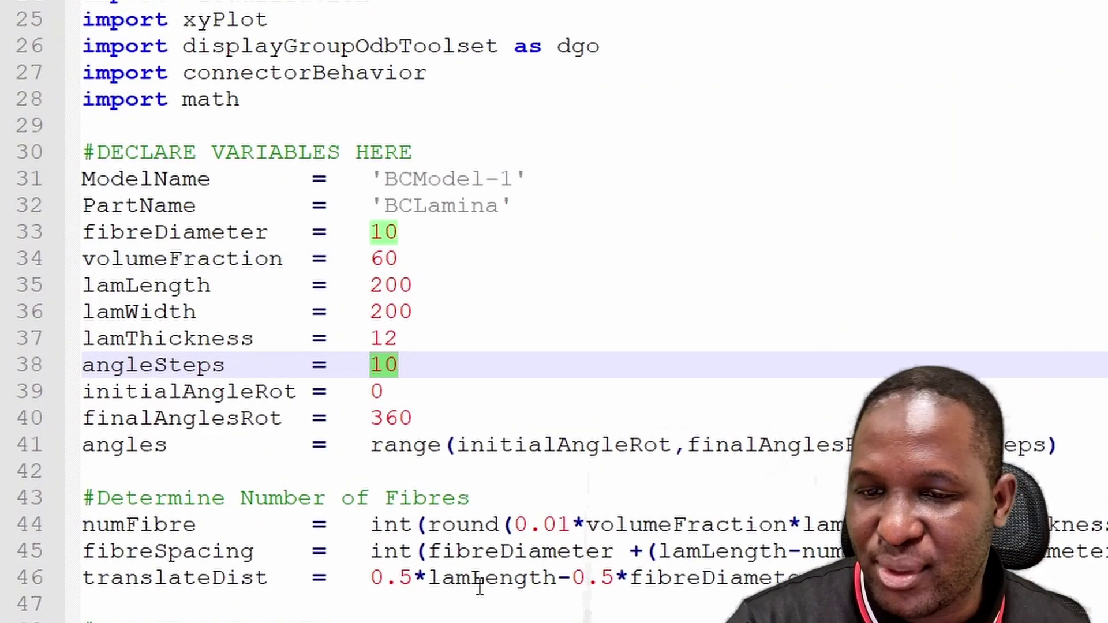
pyautogui.write('5')
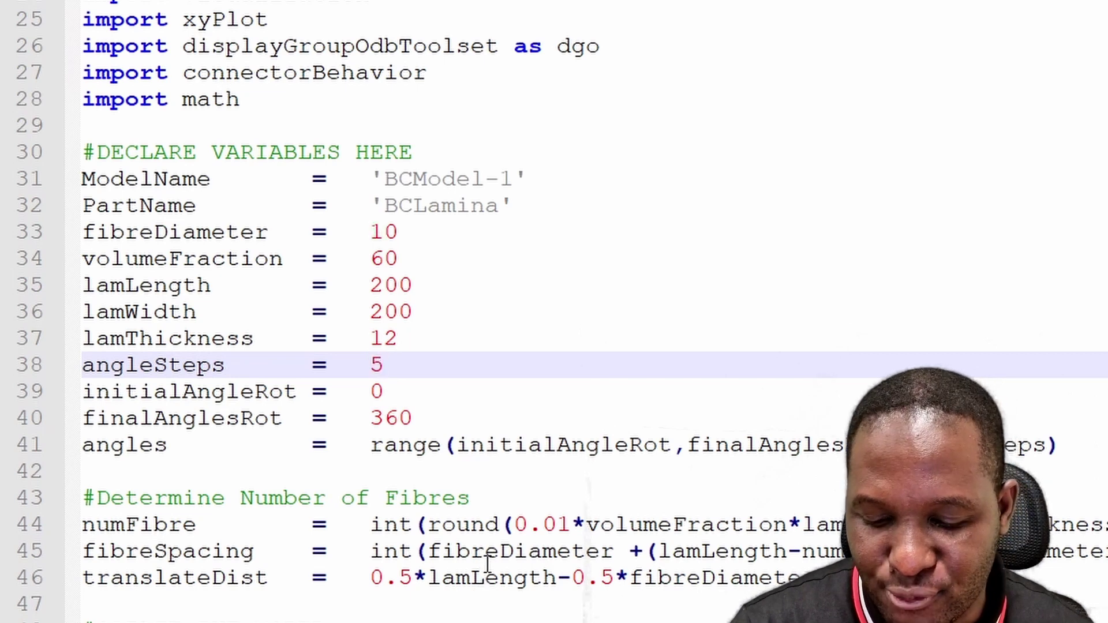
pyautogui.hotkey('ctrl', 'a')
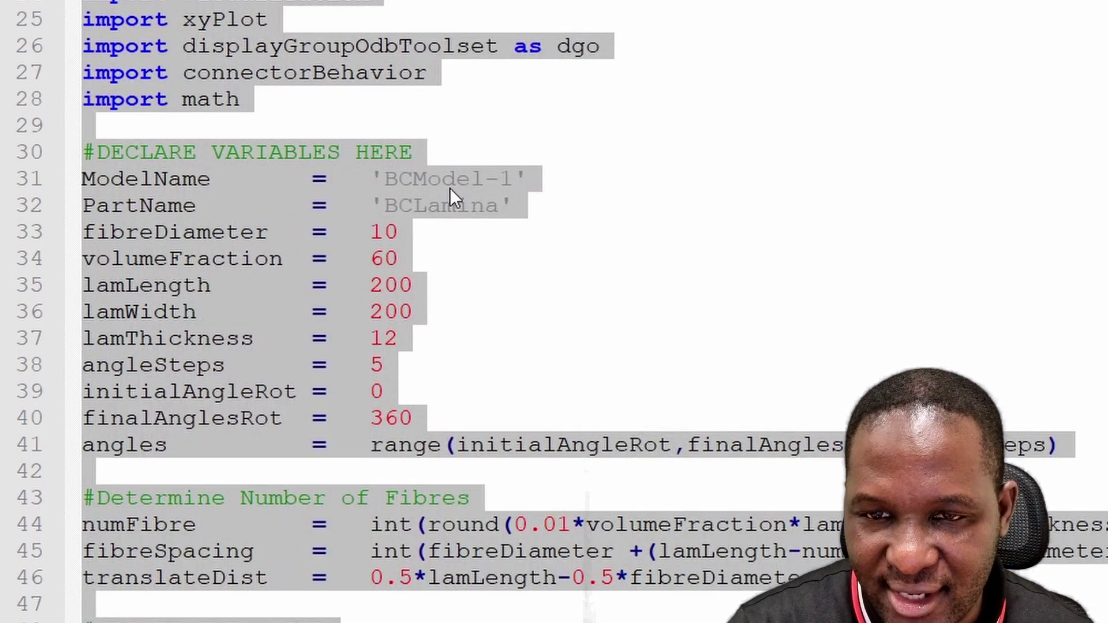
# Rename the model to BCModel-2, build it in Abaqus and orbit the sparser stack
pyautogui.click(514, 179)
pyautogui.hotkey('shift', 'Left')
pyautogui.write('2')
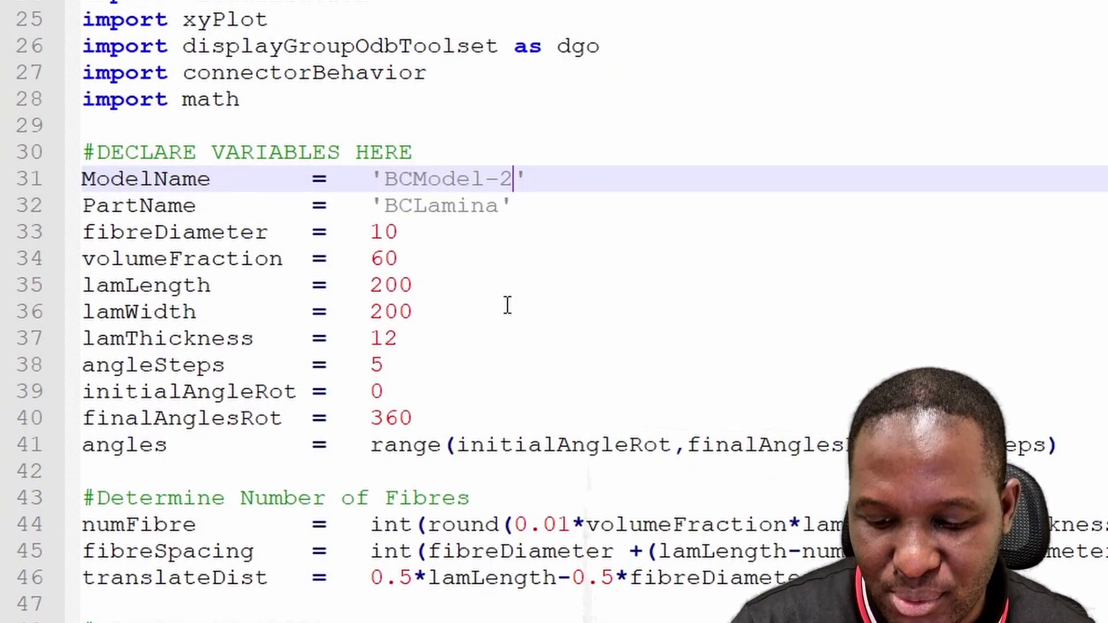
pyautogui.hotkey('ctrl', 'a')
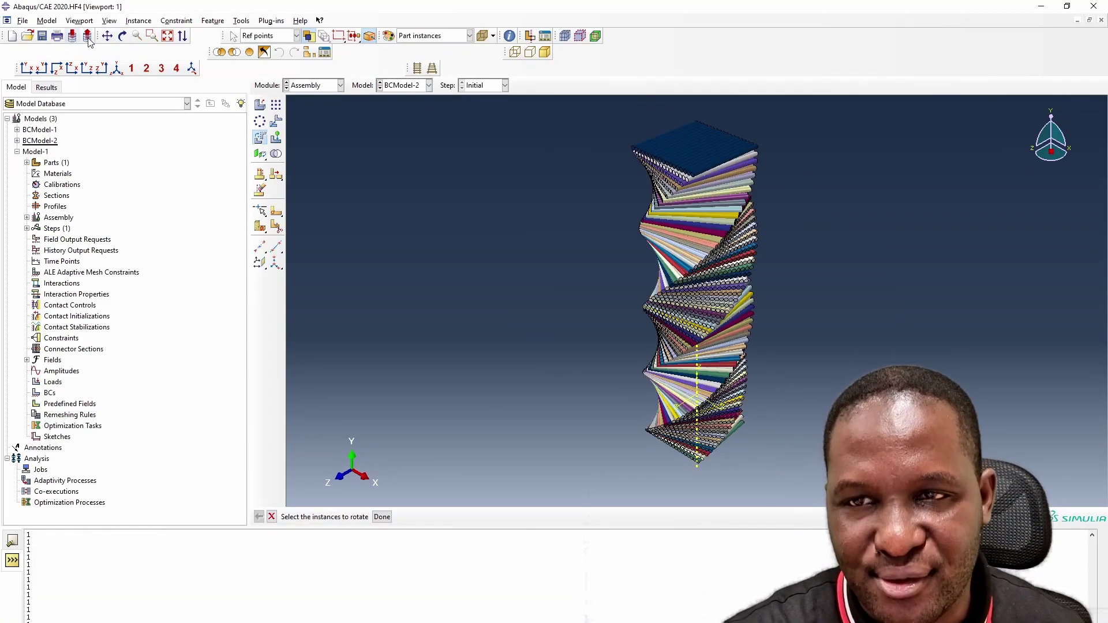
pyautogui.click(123, 36)
pyautogui.moveTo(854, 335); pyautogui.dragTo(689, 394)
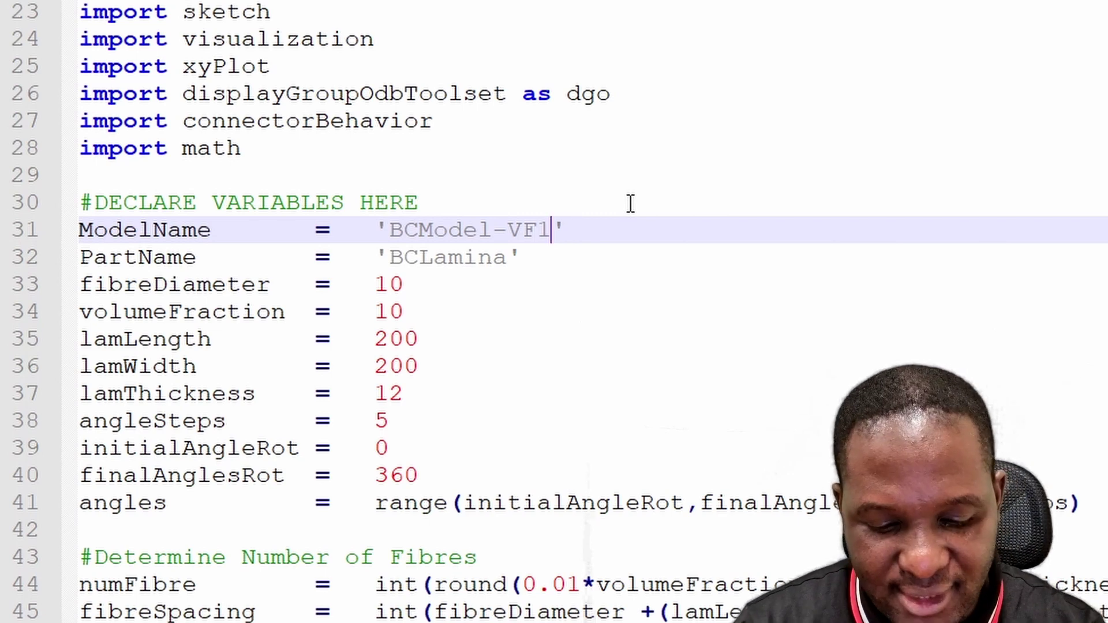
# Build BCModel-VF10 from the script, select it in the model tree and orbit it
pyautogui.hotkey('ctrl', 'a')
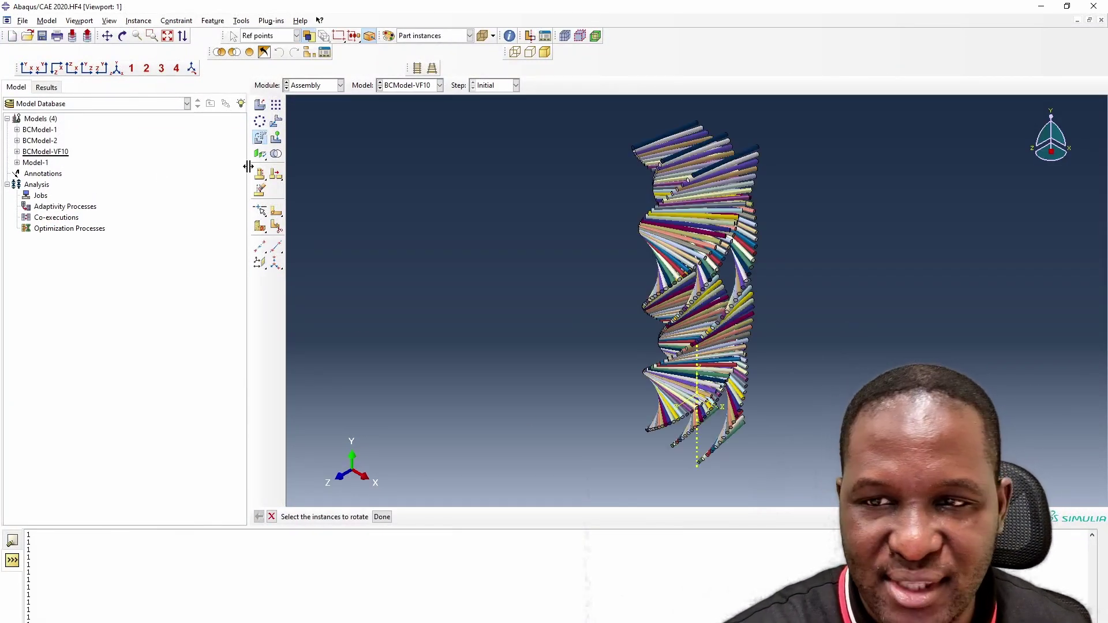
pyautogui.click(45, 151)
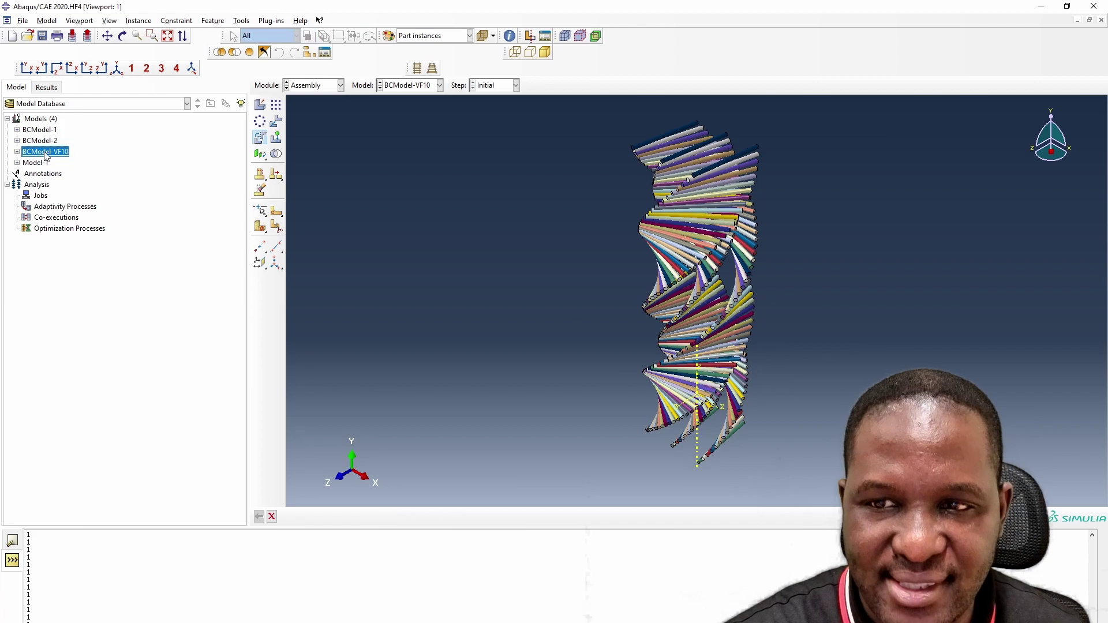
pyautogui.click(122, 36)
pyautogui.moveTo(721, 265); pyautogui.dragTo(760, 305)
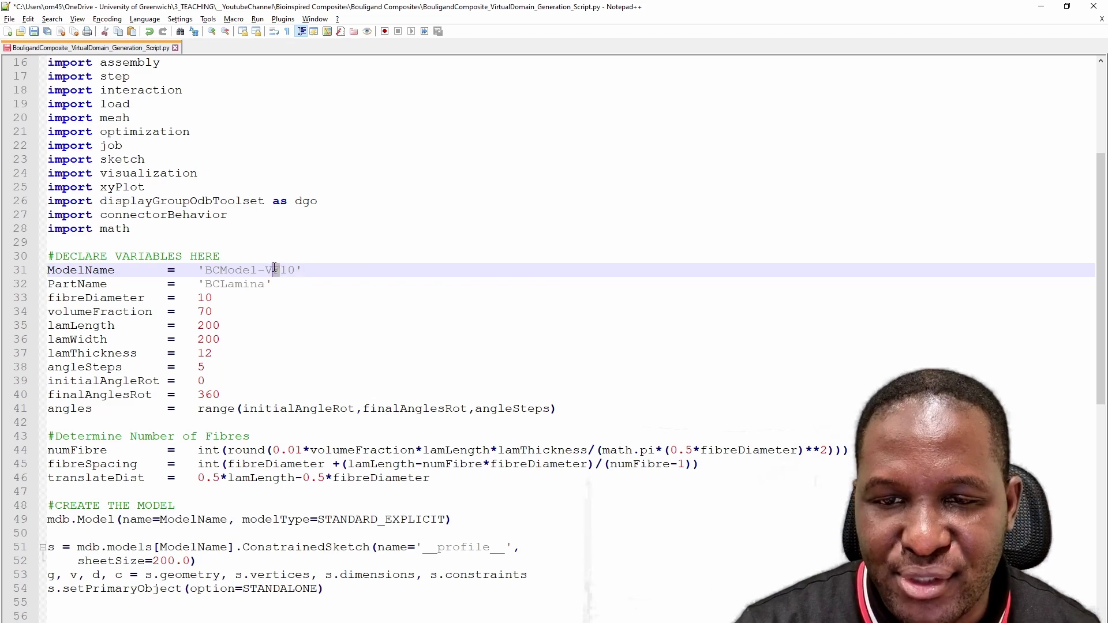
# Rename the model to BCModel-LamSize1 and set volumeFraction to 60
pyautogui.moveTo(271, 267); pyautogui.dragTo(222, 256)
pyautogui.write('Lam')
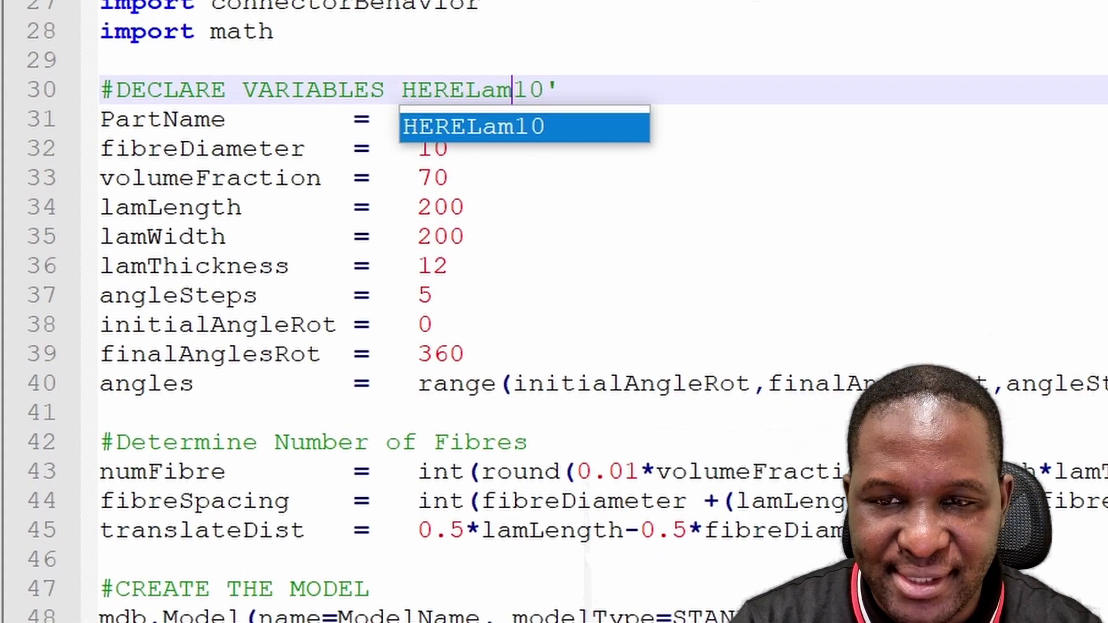
pyautogui.write('Size1')
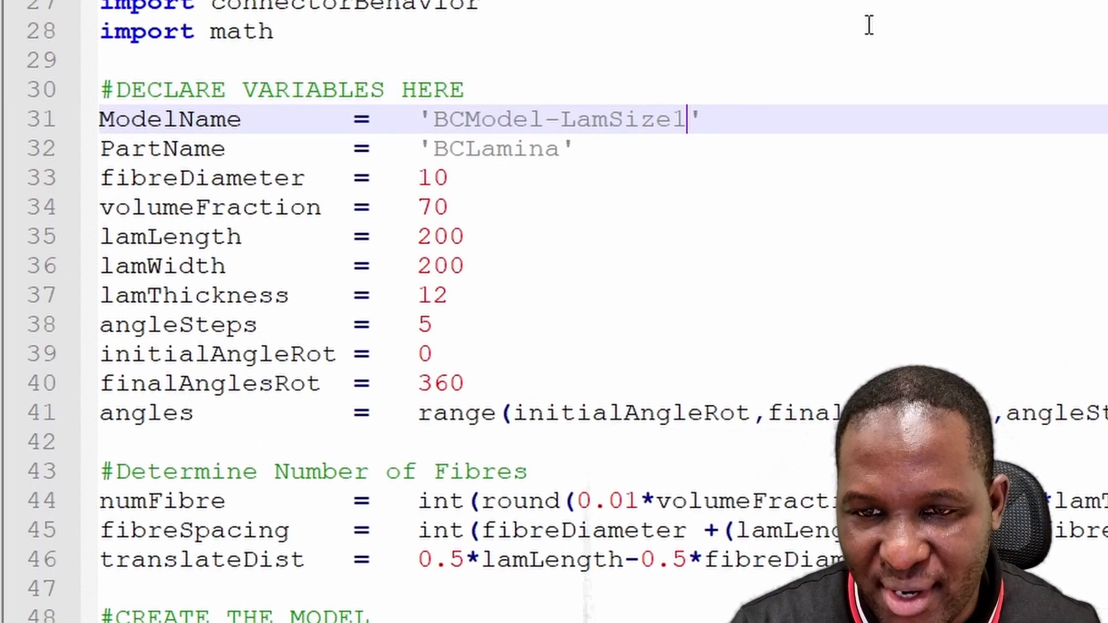
pyautogui.click(521, 199)
pyautogui.moveTo(441, 207); pyautogui.dragTo(425, 205)
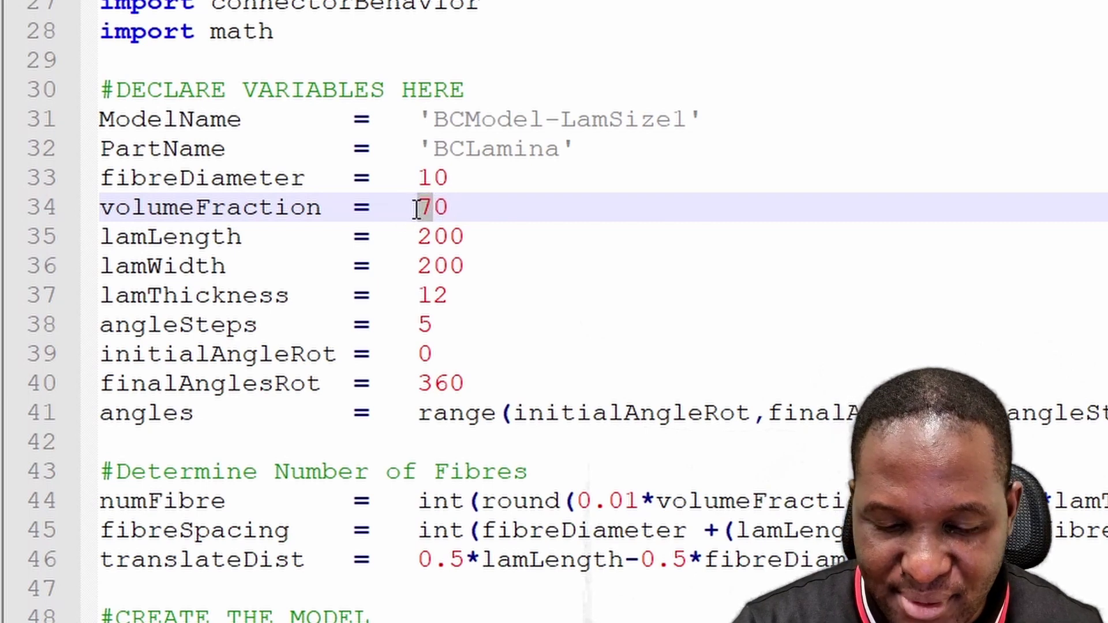
pyautogui.write('6')
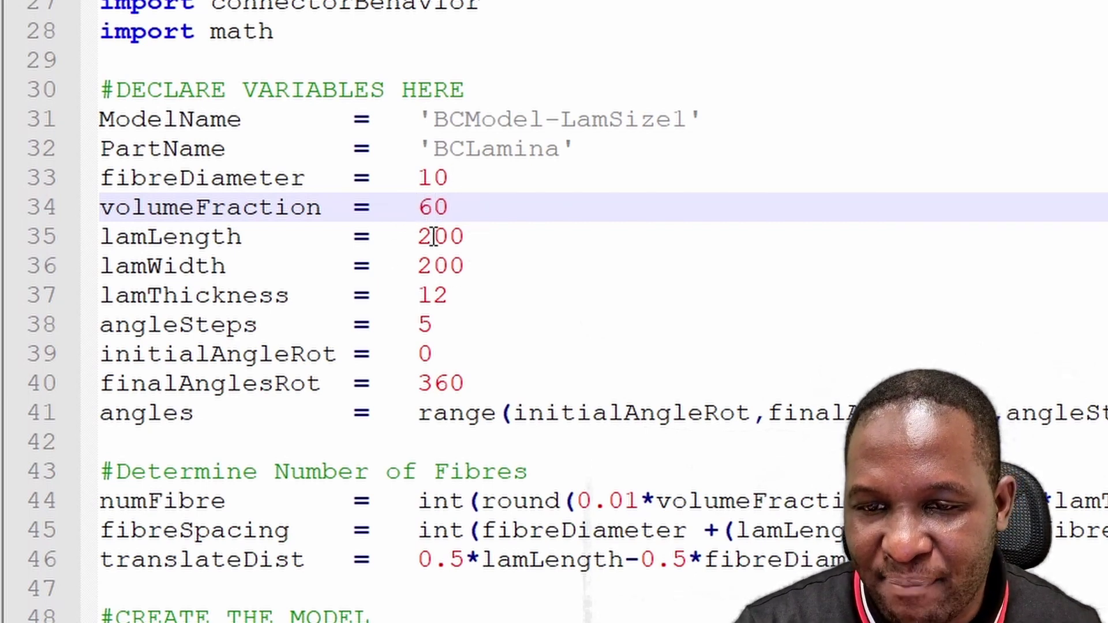
# Change lamWidth from 200 to 50
pyautogui.moveTo(434, 236); pyautogui.dragTo(424, 236)
pyautogui.click(434, 266)
pyautogui.moveTo(454, 272); pyautogui.dragTo(420, 268)
pyautogui.write('5')
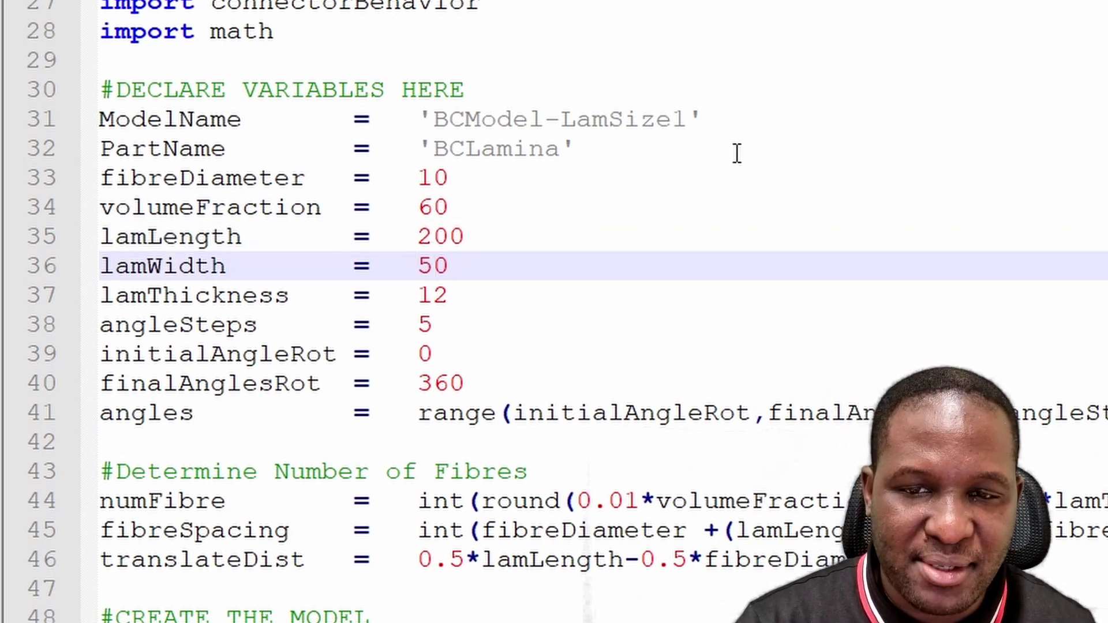
pyautogui.click(687, 127)
pyautogui.click(699, 321)
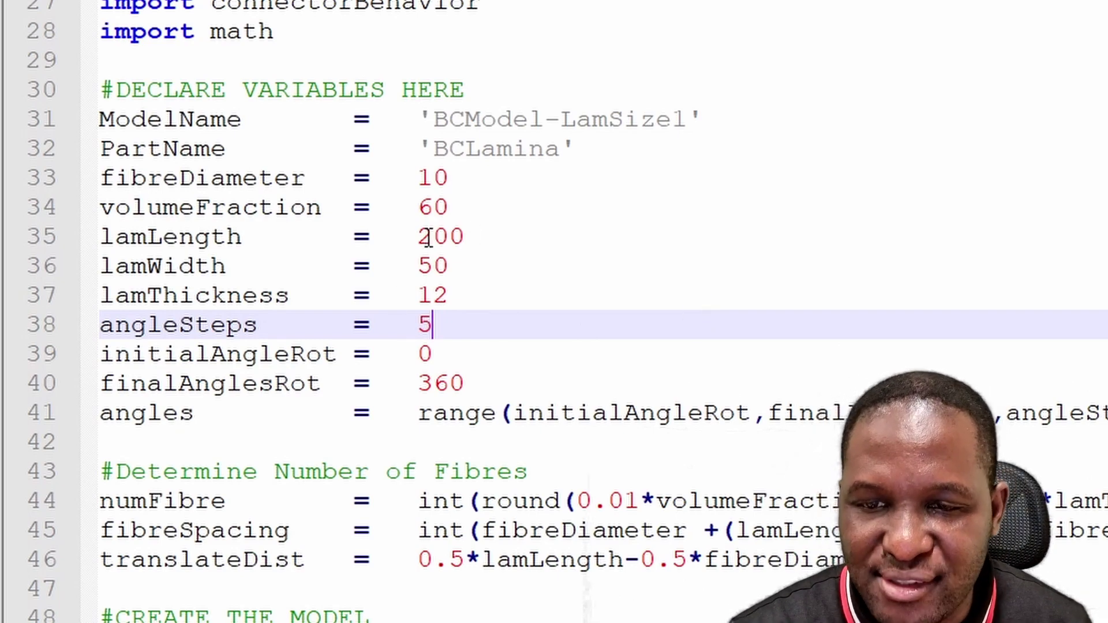
pyautogui.click(461, 263)
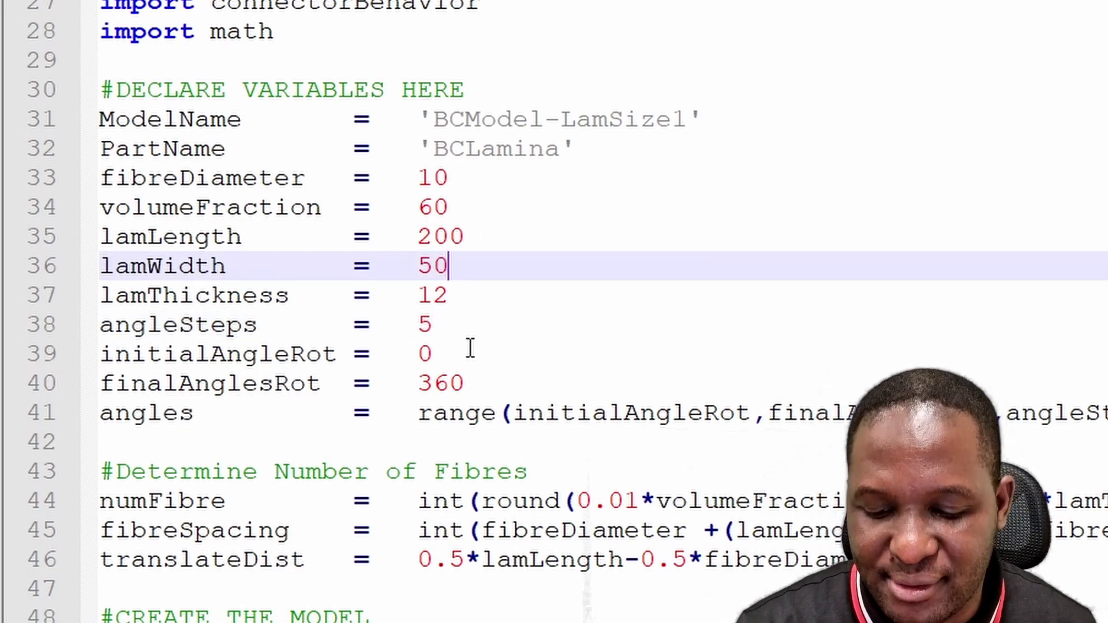
# Run the script in Abaqus to build BCModel-LamSize1 and orbit the spiral from above
pyautogui.hotkey('ctrl', 'a')
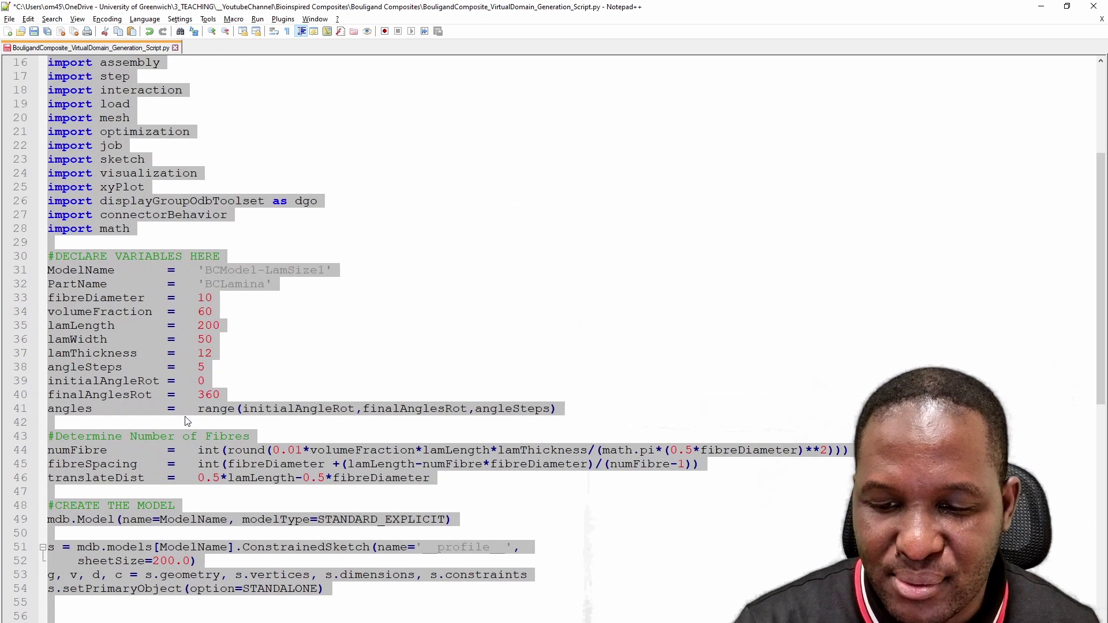
pyautogui.hotkey('alt', 'Tab')
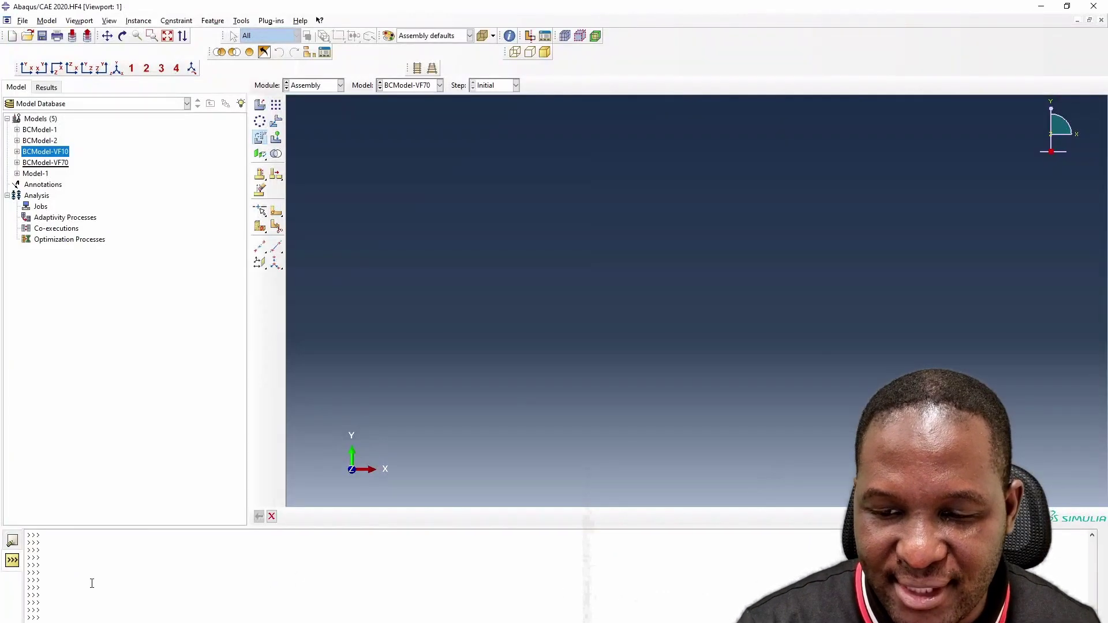
pyautogui.click(288, 549)
pyautogui.hotkey('ctrl', 'v')
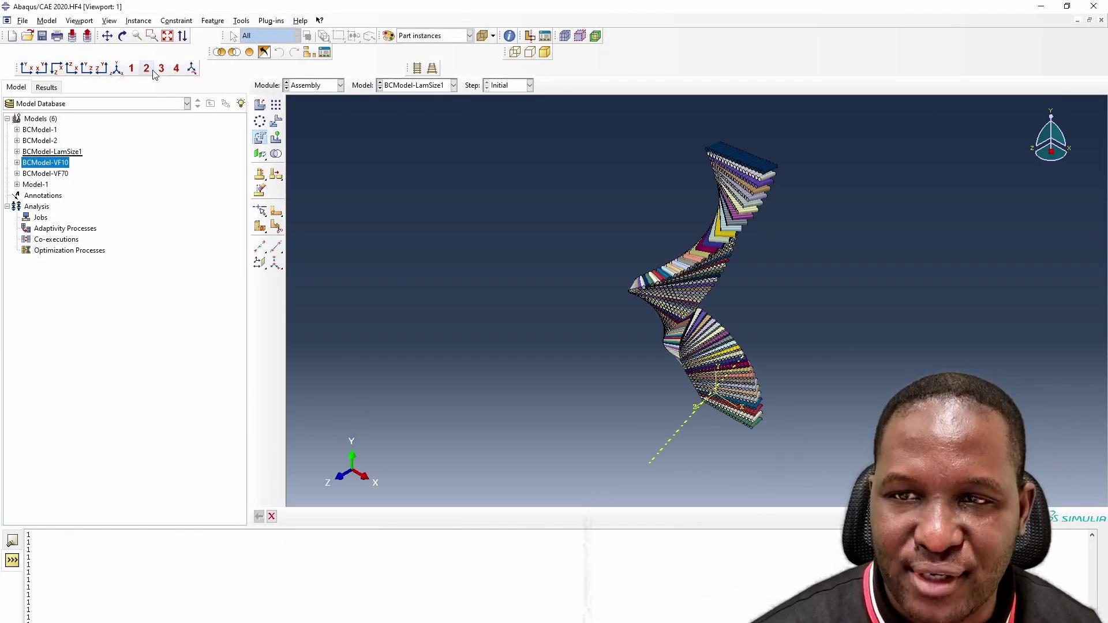
pyautogui.click(123, 36)
pyautogui.moveTo(709, 323); pyautogui.dragTo(610, 388)
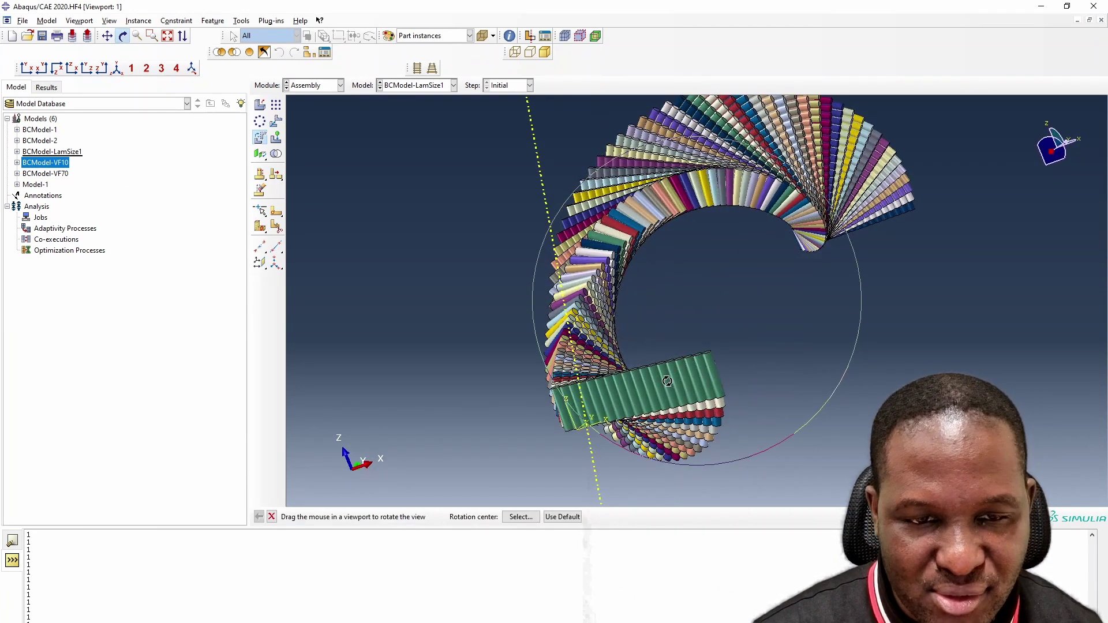
pyautogui.moveTo(691, 371); pyautogui.dragTo(600, 237)
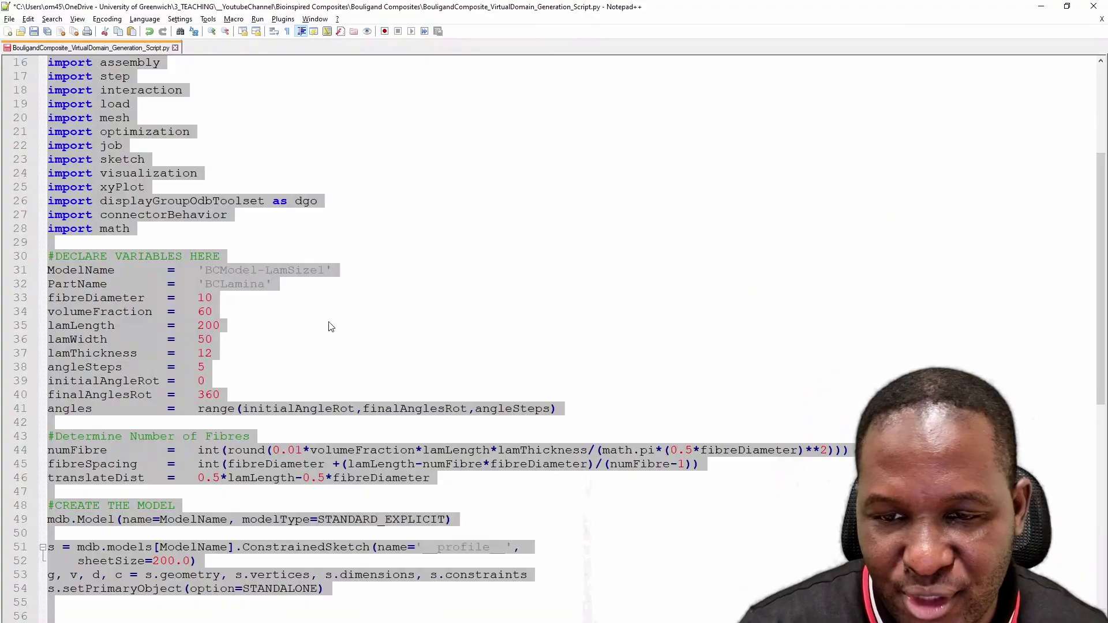
# Set lamLength to 100 and lamWidth to 350 in the script
pyautogui.click(231, 335)
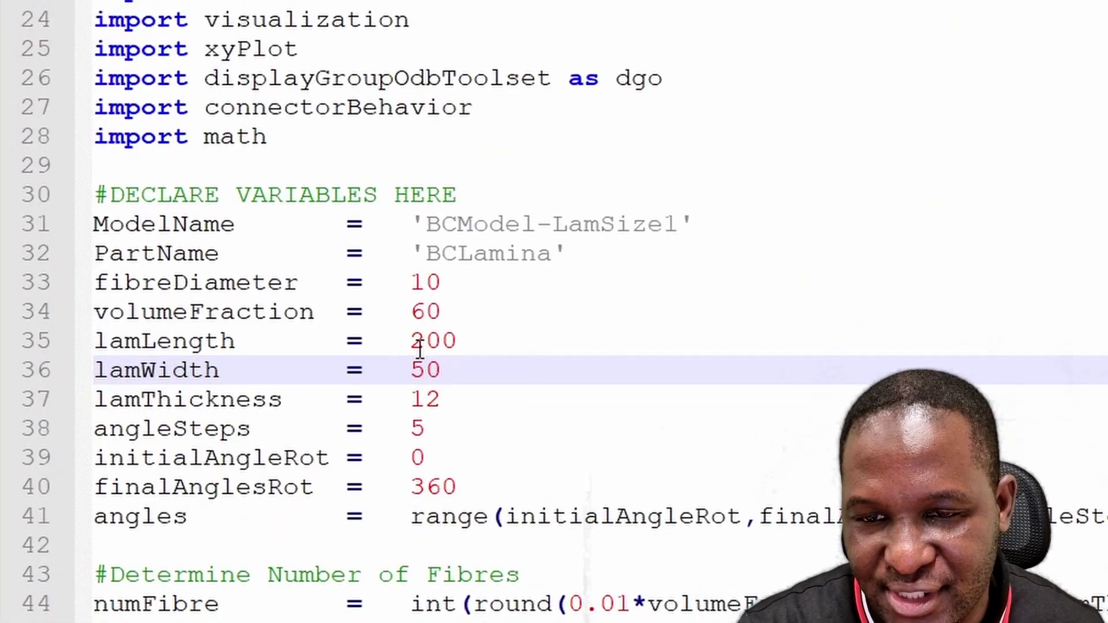
pyautogui.click(419, 346)
pyautogui.press('BackSpace')
pyautogui.write('3')
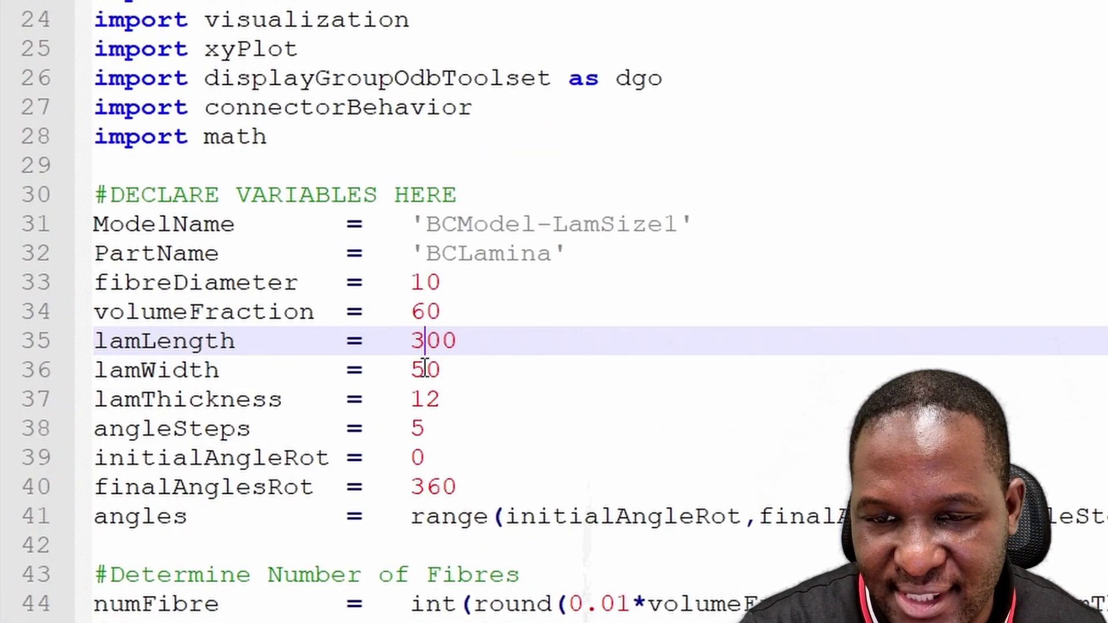
pyautogui.click(413, 370)
pyautogui.write('3')
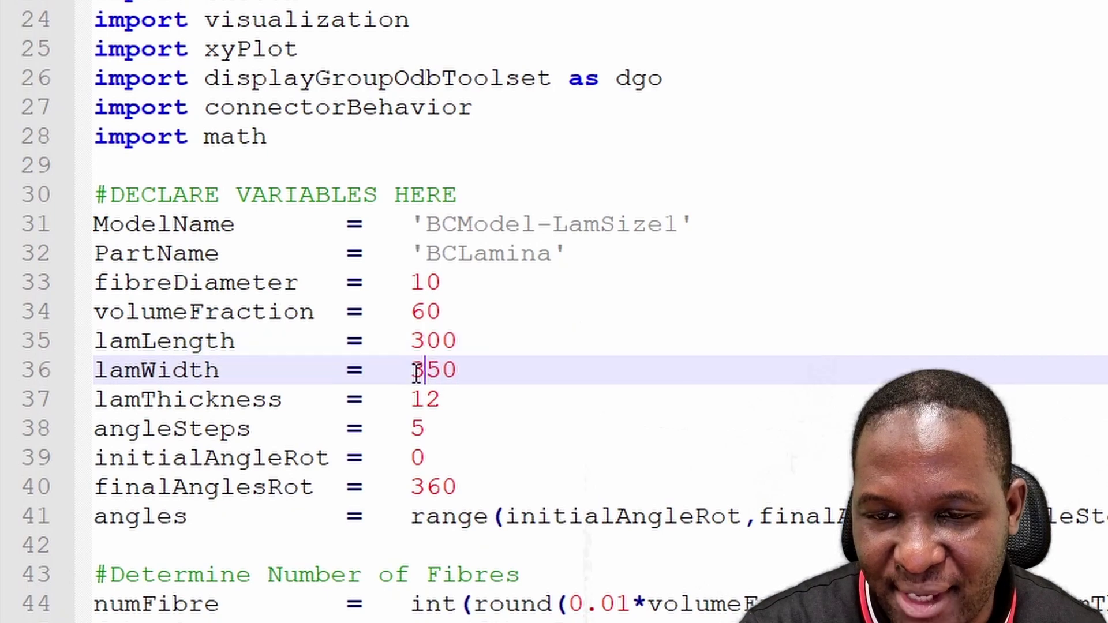
pyautogui.click(411, 342)
pyautogui.tripleClick(424, 345)
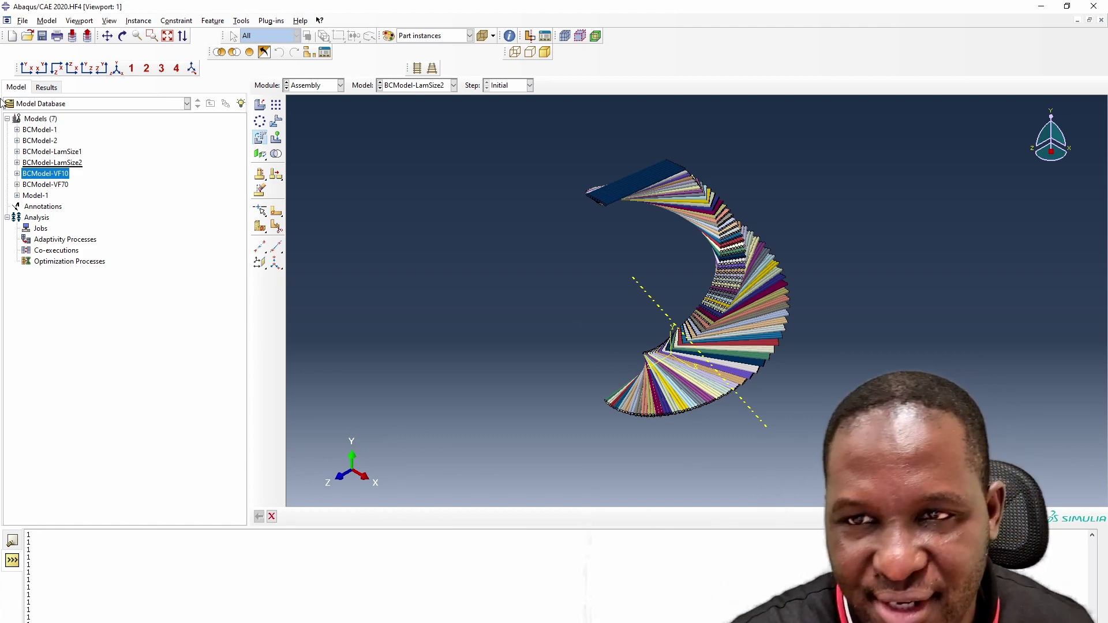
# Orbit the BCModel-LamSize2 fibre spiral, looking down its axis and tilting it
pyautogui.click(122, 36)
pyautogui.moveTo(646, 248); pyautogui.dragTo(569, 425)
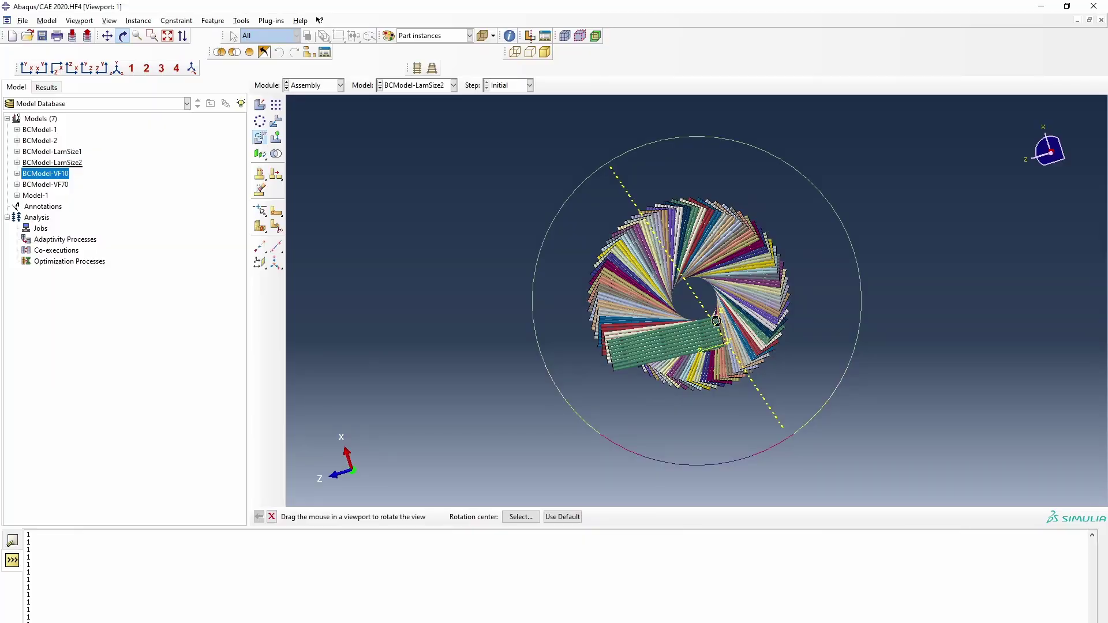
pyautogui.moveTo(664, 340); pyautogui.dragTo(698, 417)
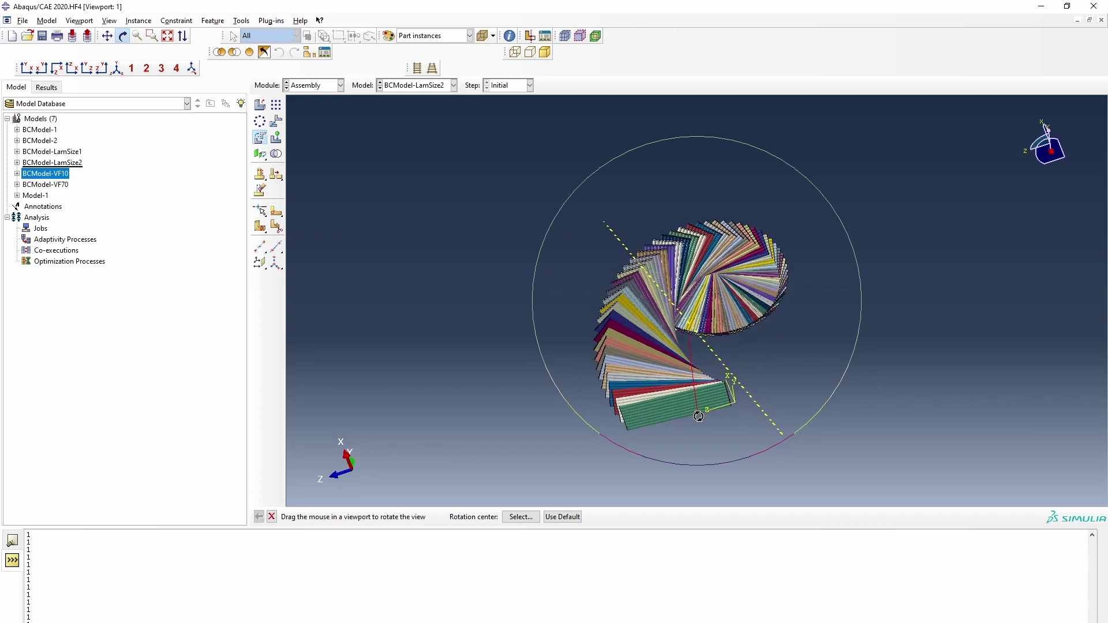
pyautogui.moveTo(717, 297); pyautogui.dragTo(716, 324)
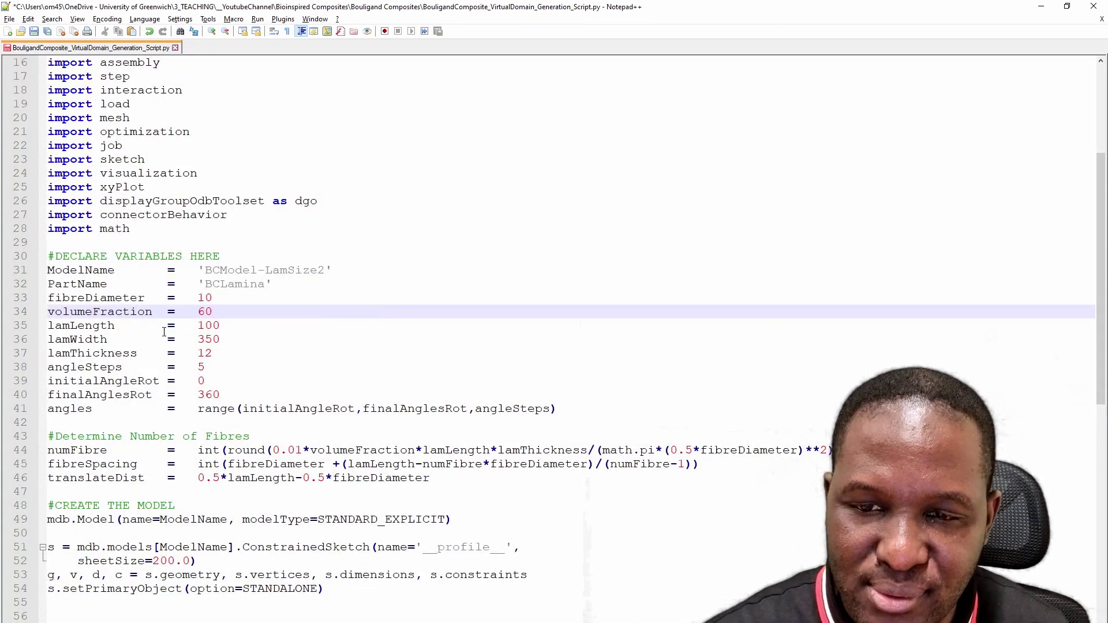
# Restore lamLength and lamWidth to 200 and set angleSteps to 15
pyautogui.click(204, 326)
pyautogui.click(211, 339)
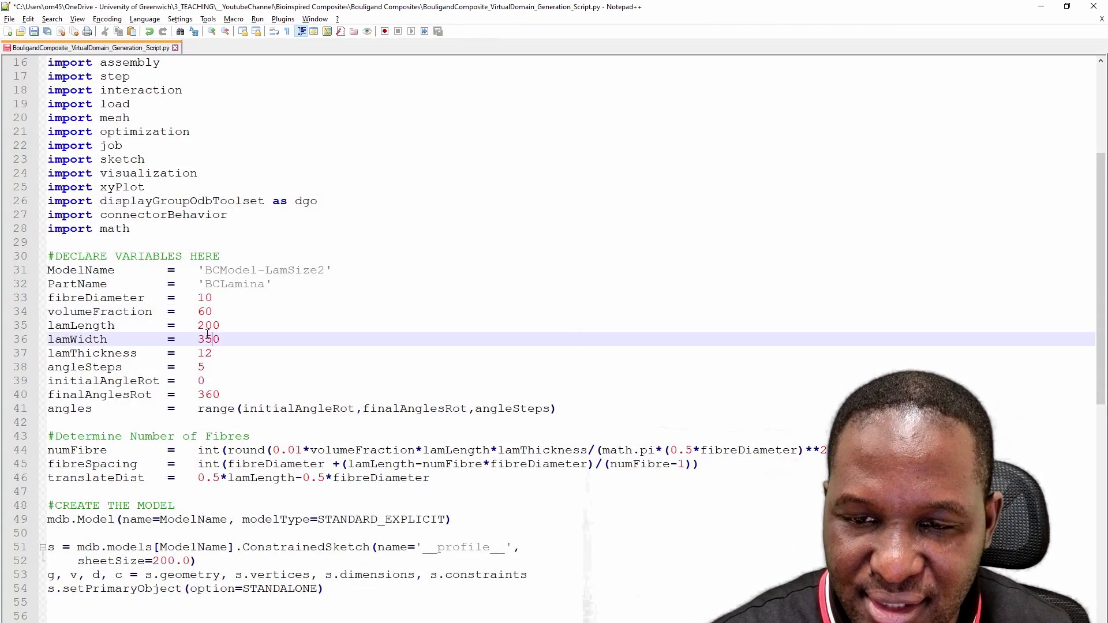
pyautogui.write('200')
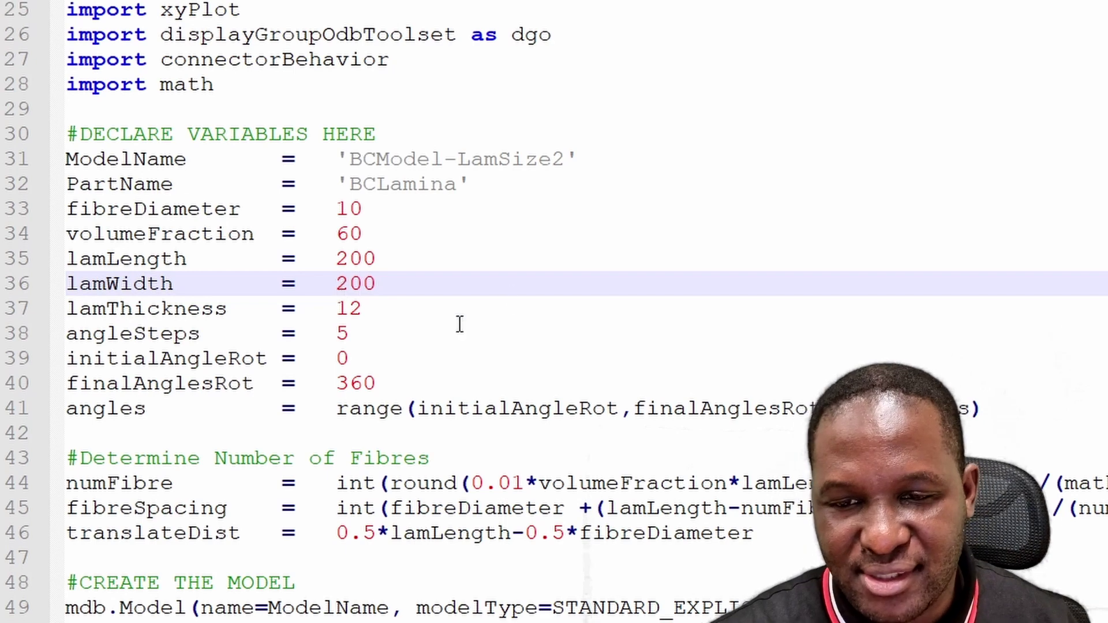
pyautogui.scroll(-1, 344, 333)
pyautogui.moveTo(352, 259); pyautogui.dragTo(352, 333)
pyautogui.doubleClick(342, 258)
pyautogui.write('15')
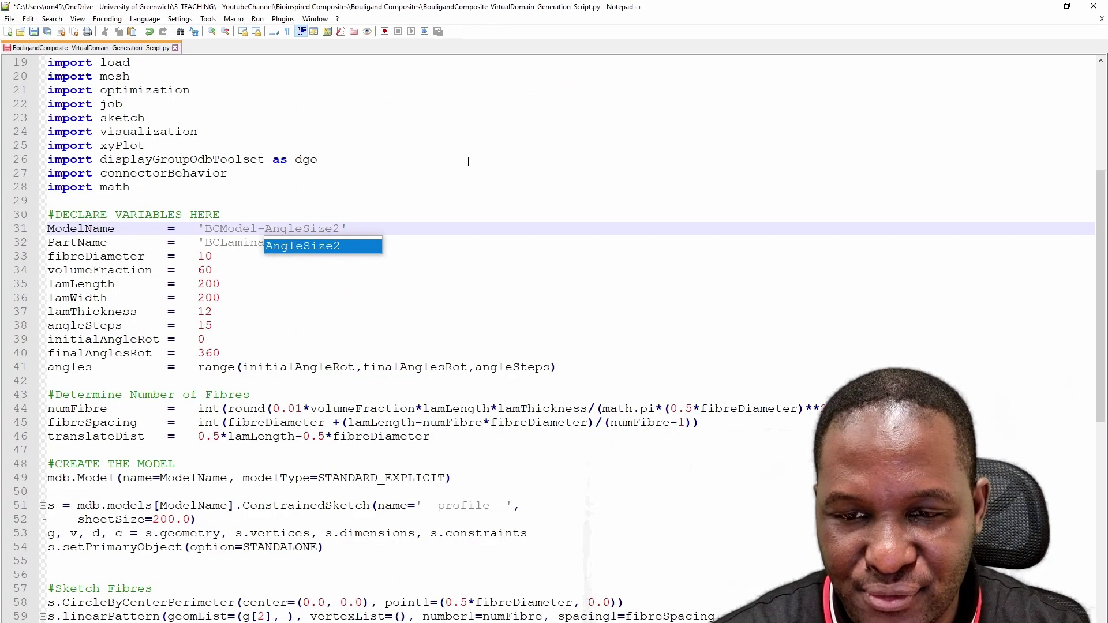
pyautogui.press('Escape')
# Run the script in Abaqus to build BCModel-AngleSize2 and orbit it
pyautogui.hotkey('ctrl', 'a')
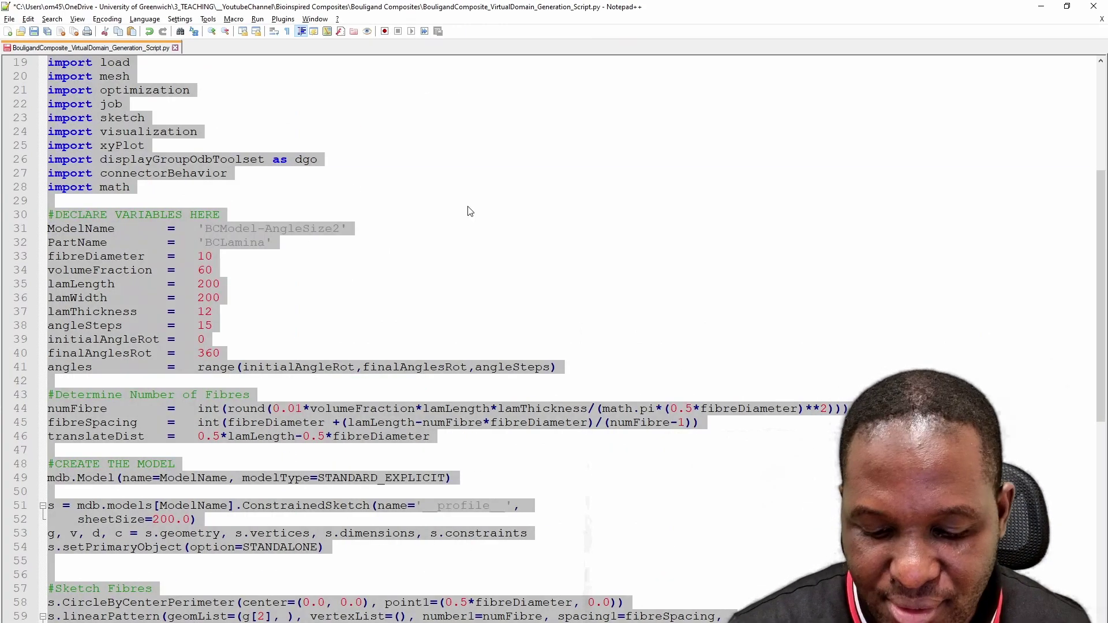
pyautogui.hotkey('alt', 'Tab')
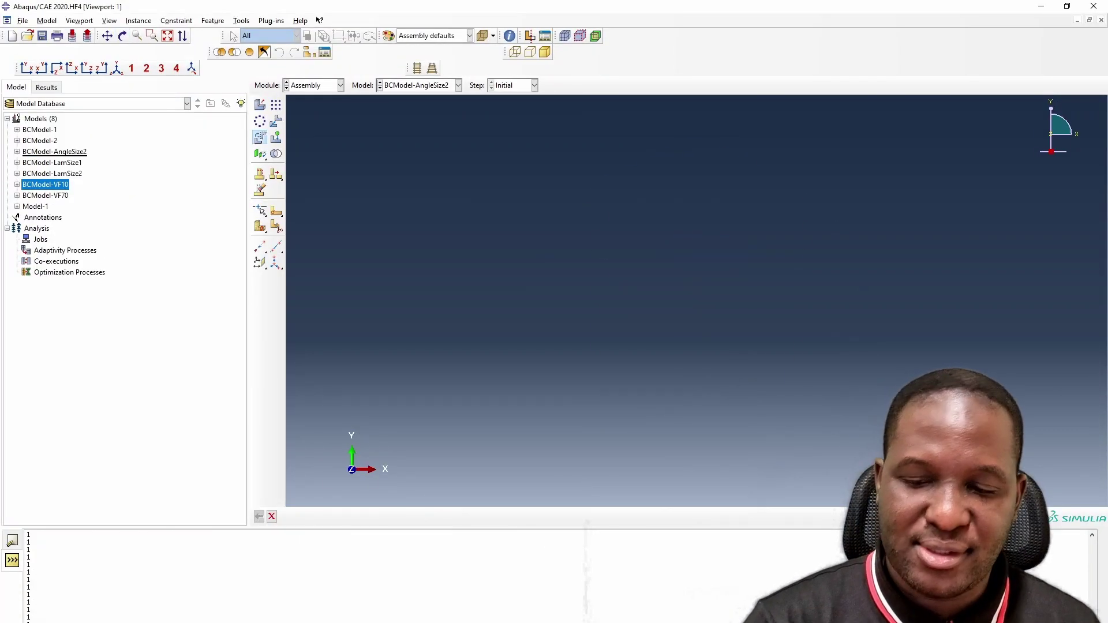
pyautogui.click(122, 36)
pyautogui.moveTo(693, 260)
pyautogui.mouseDown()
pyautogui.moveTo(698, 231)
pyautogui.moveTo(721, 219)
pyautogui.moveTo(689, 209)
pyautogui.moveTo(727, 243)
pyautogui.moveTo(704, 254)
pyautogui.mouseUp()
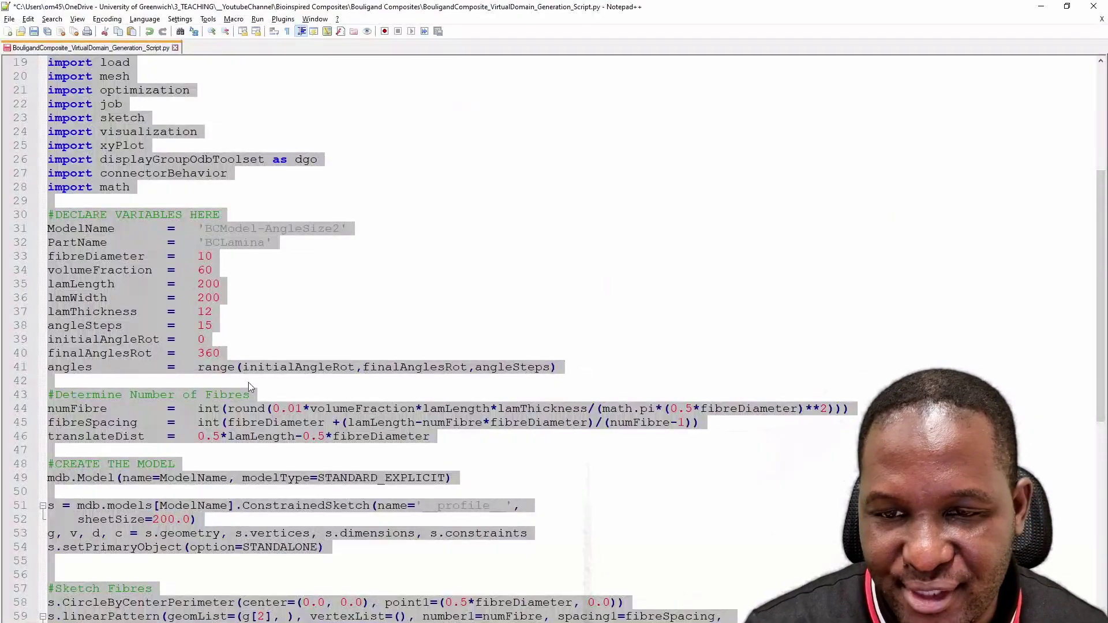
# Rename the model in the script to BCModel-AngleSize3
pyautogui.click(243, 367)
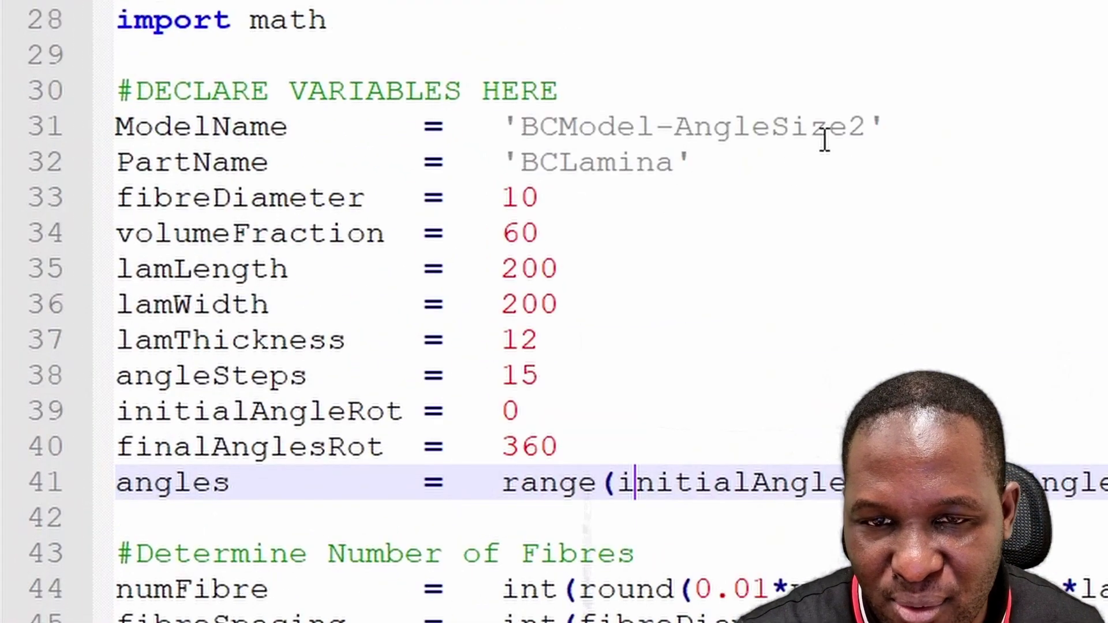
pyautogui.moveTo(334, 229); pyautogui.dragTo(341, 229)
pyautogui.write('3')
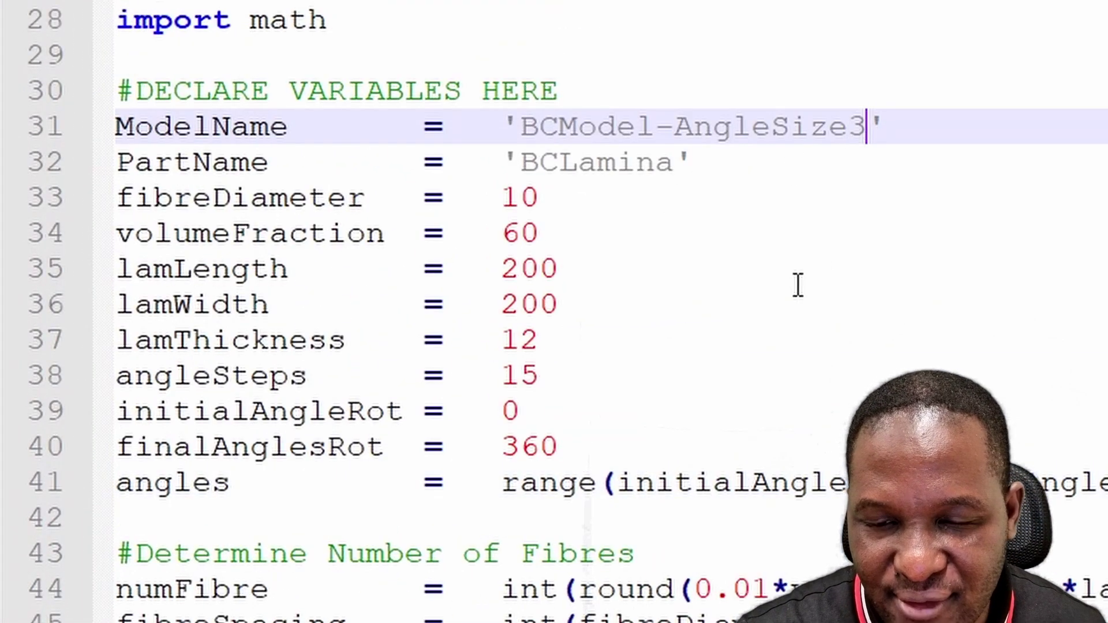